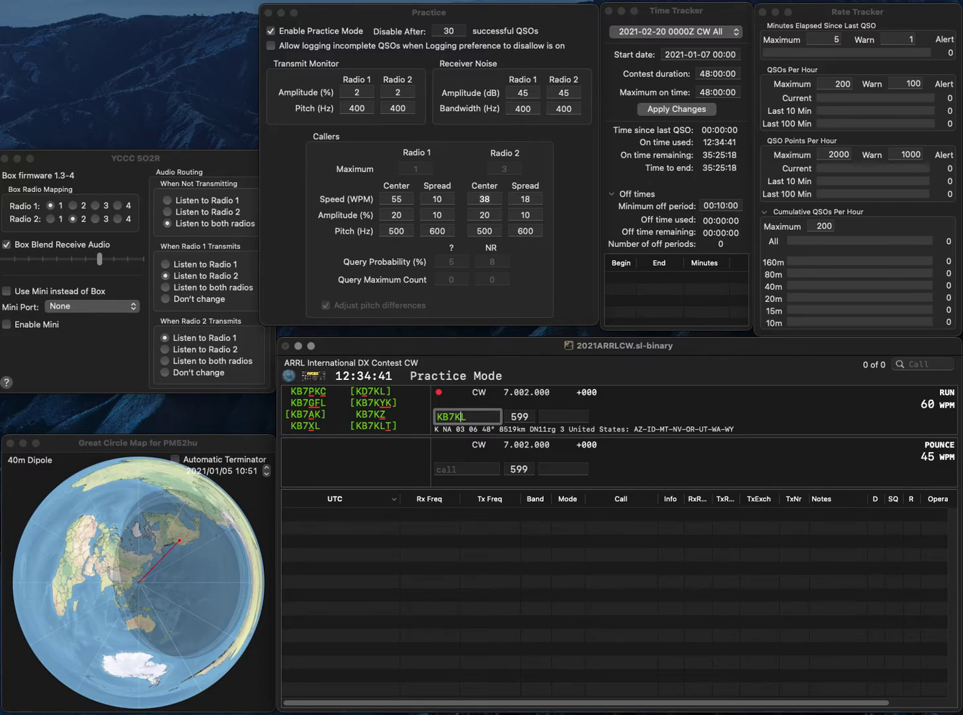
key(BackSpace)
text(X)
key(Return)
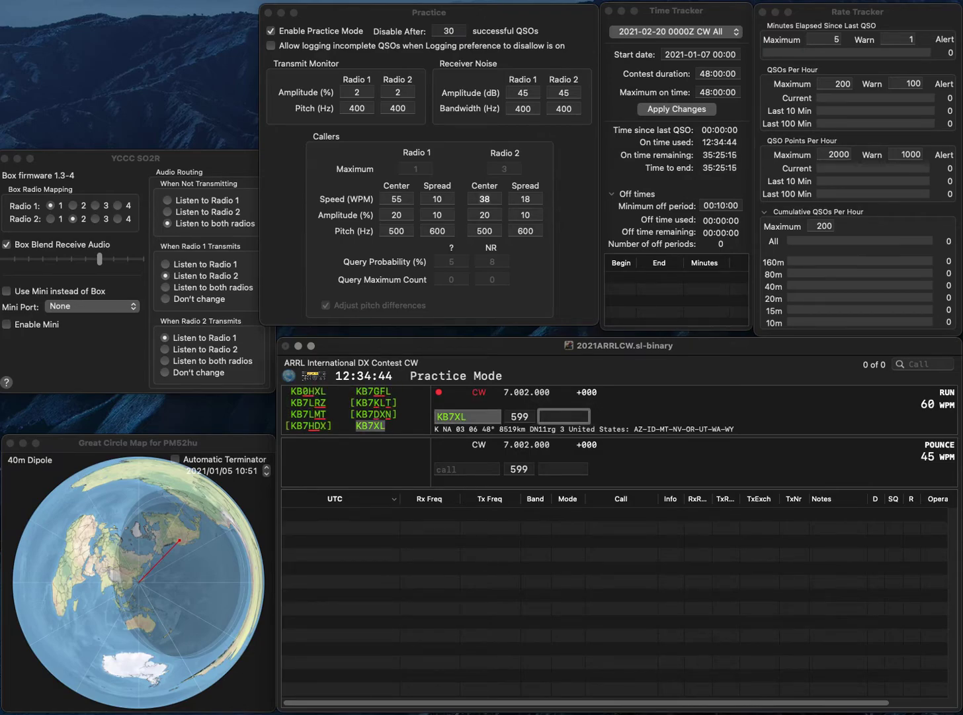
text(V)
text(UT)
key(Return)
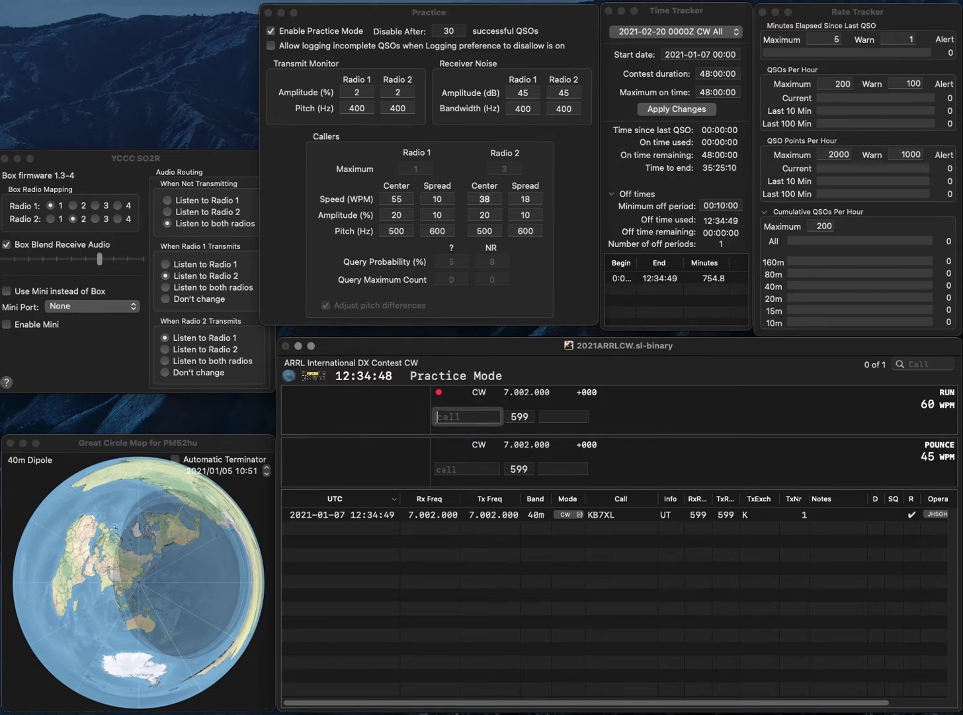
text(K5)
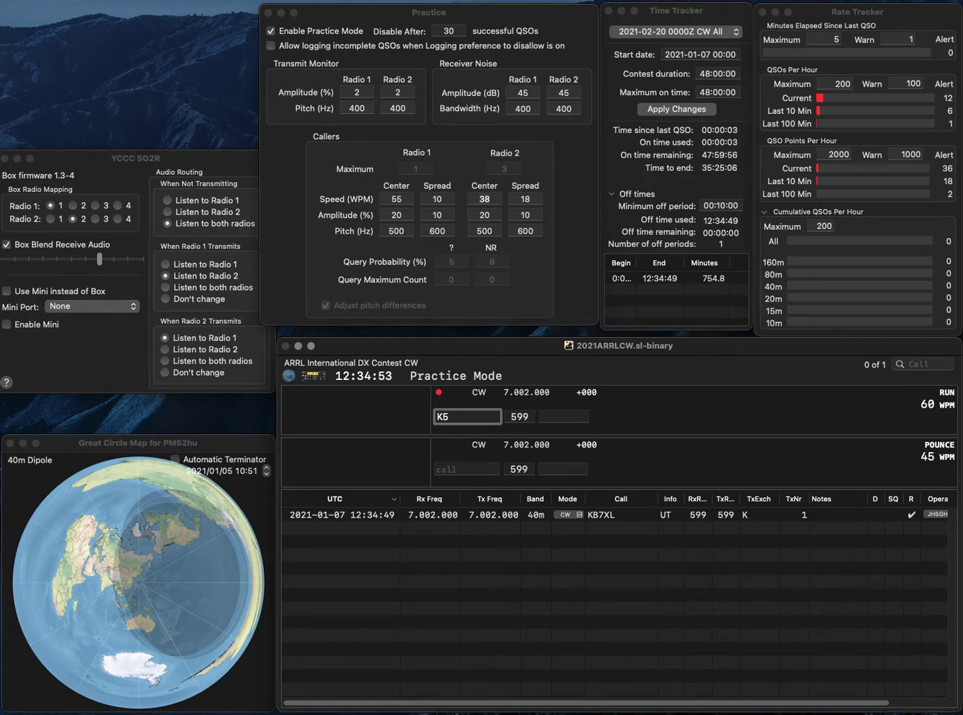
text(TMN)
key(Return)
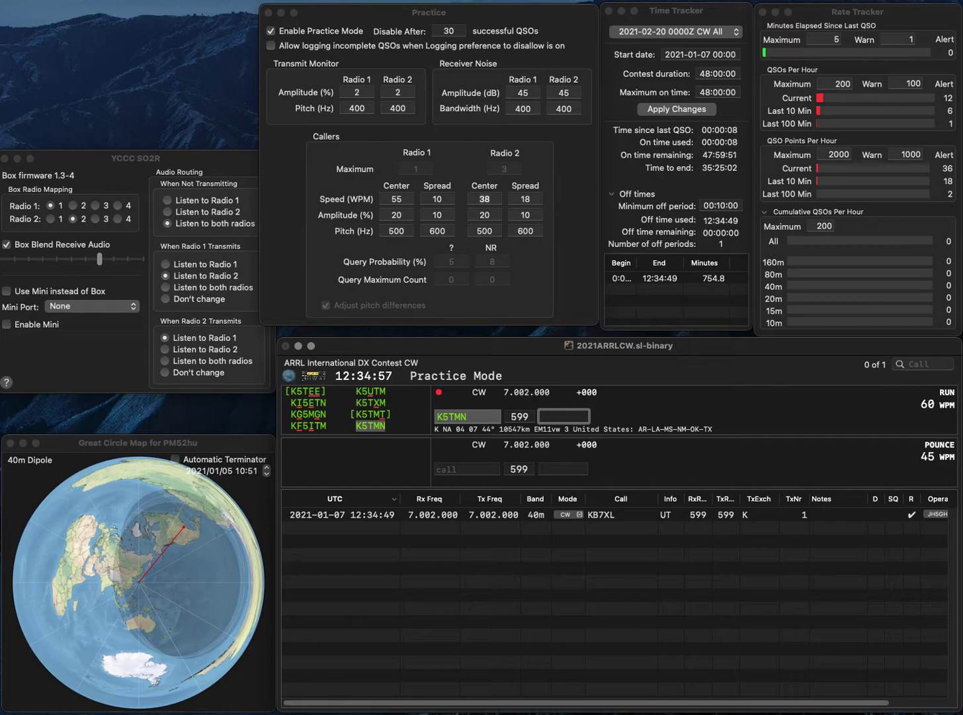
key(BackSpace)
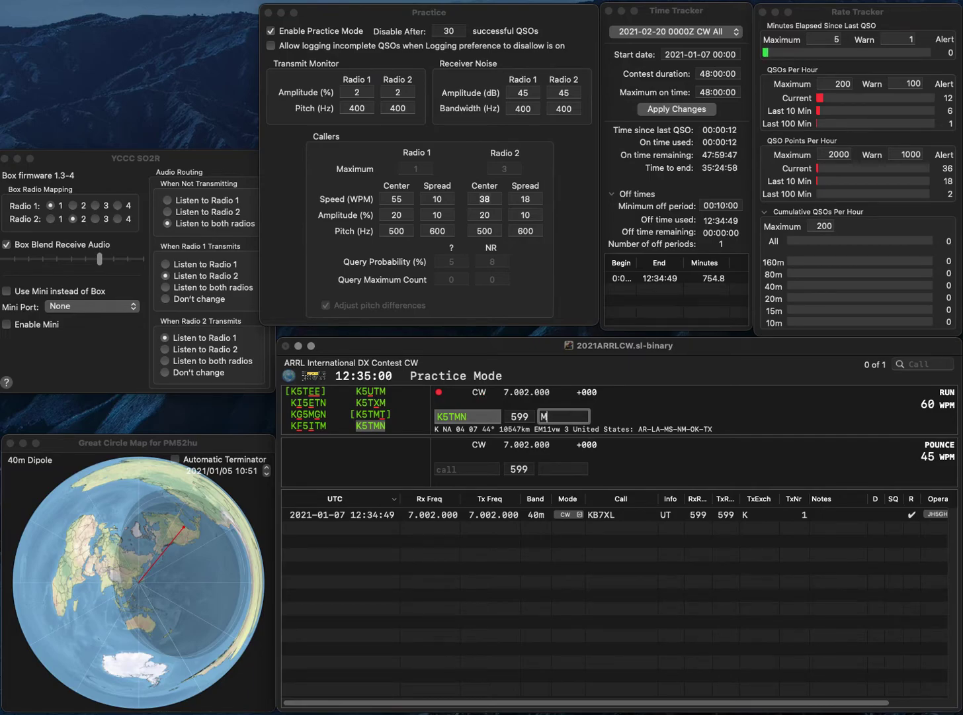
key(Return)
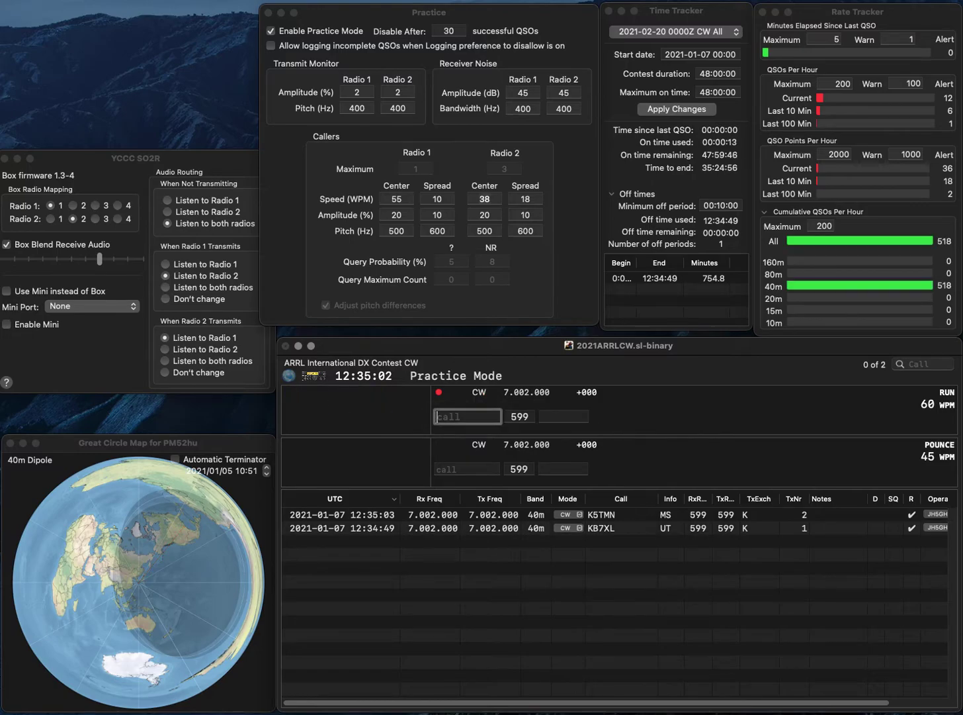
text(N7TMI)
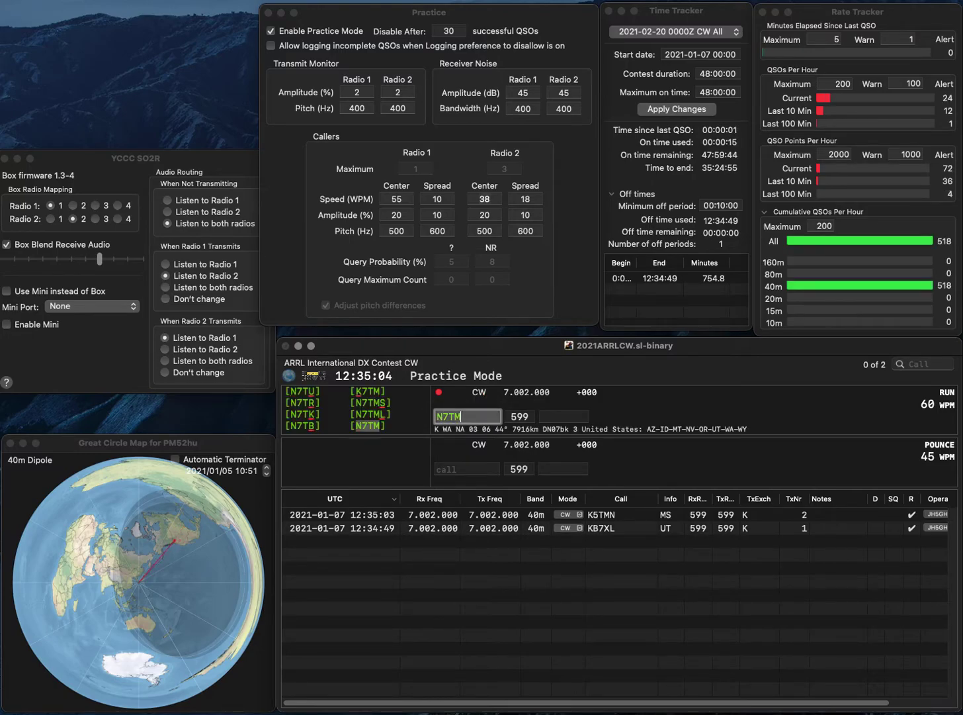
key(Return)
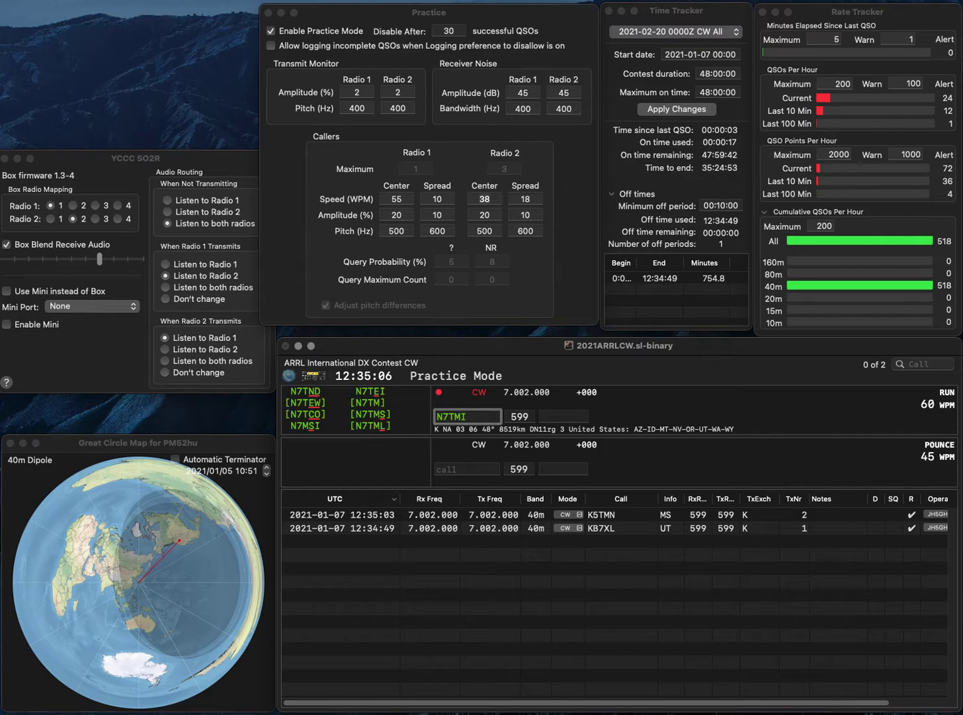
key(BackSpace)
text(S)
key(space)
text(ID)
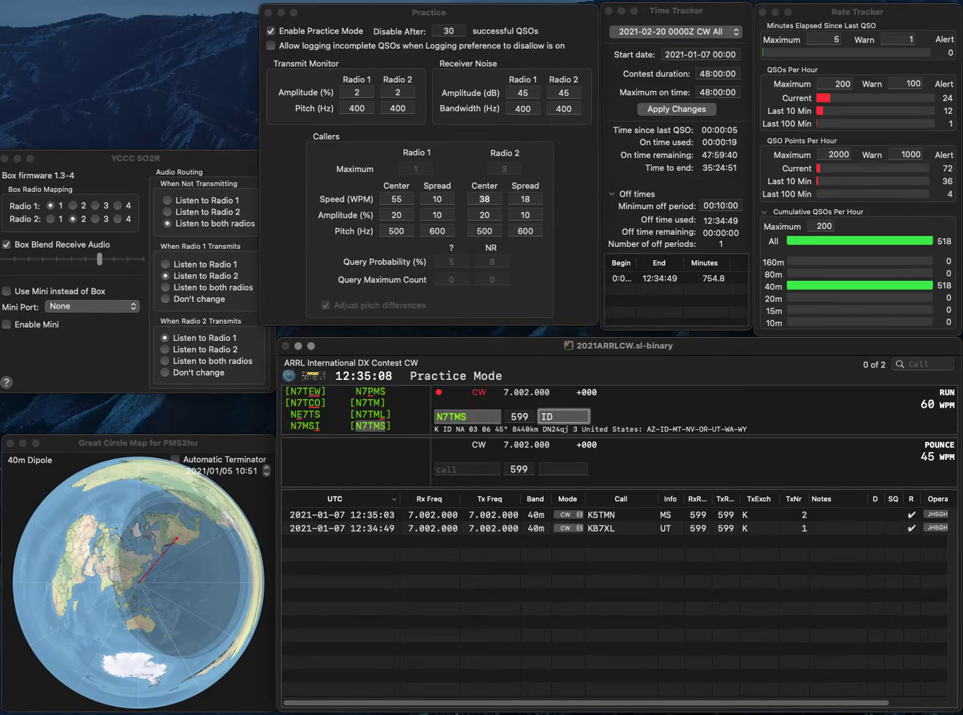
key(Return)
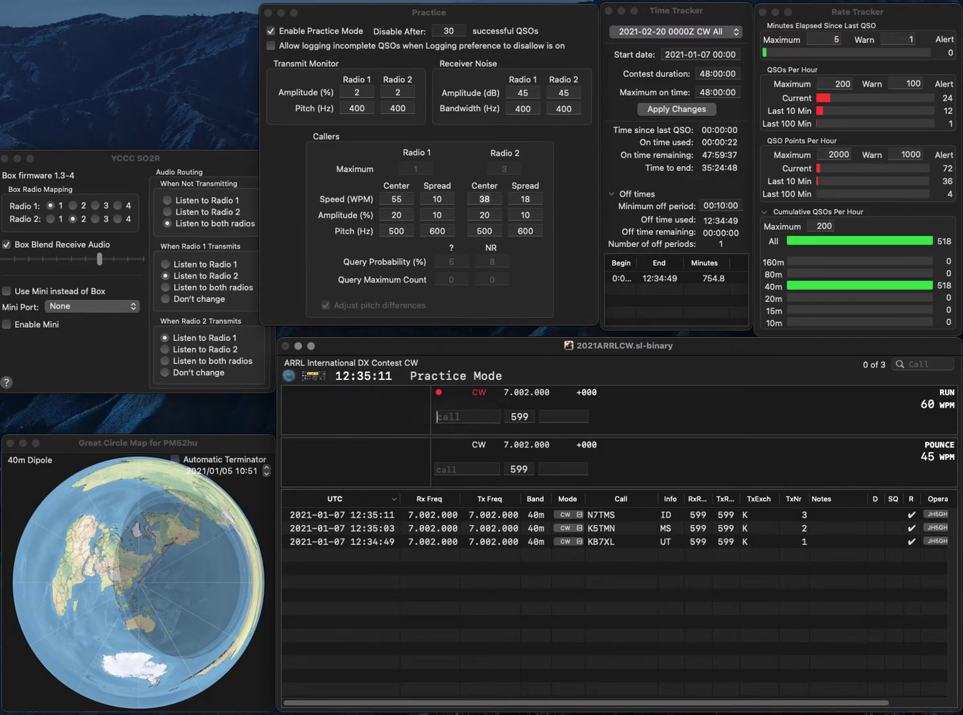
text(N5FNC)
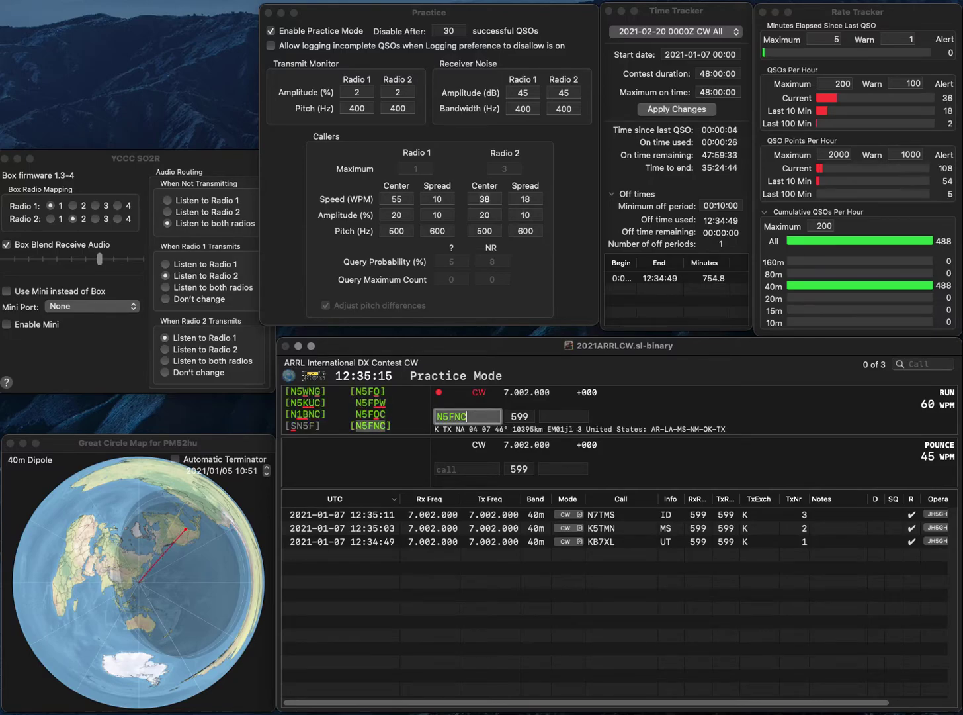
key(Tab)
text(TX)
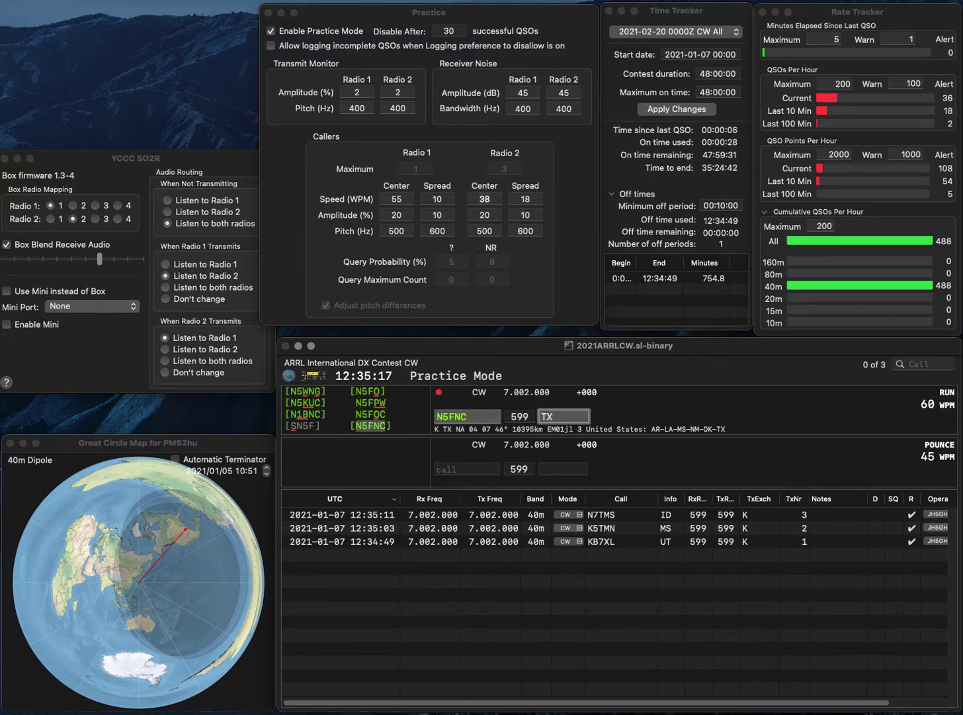
key(Return)
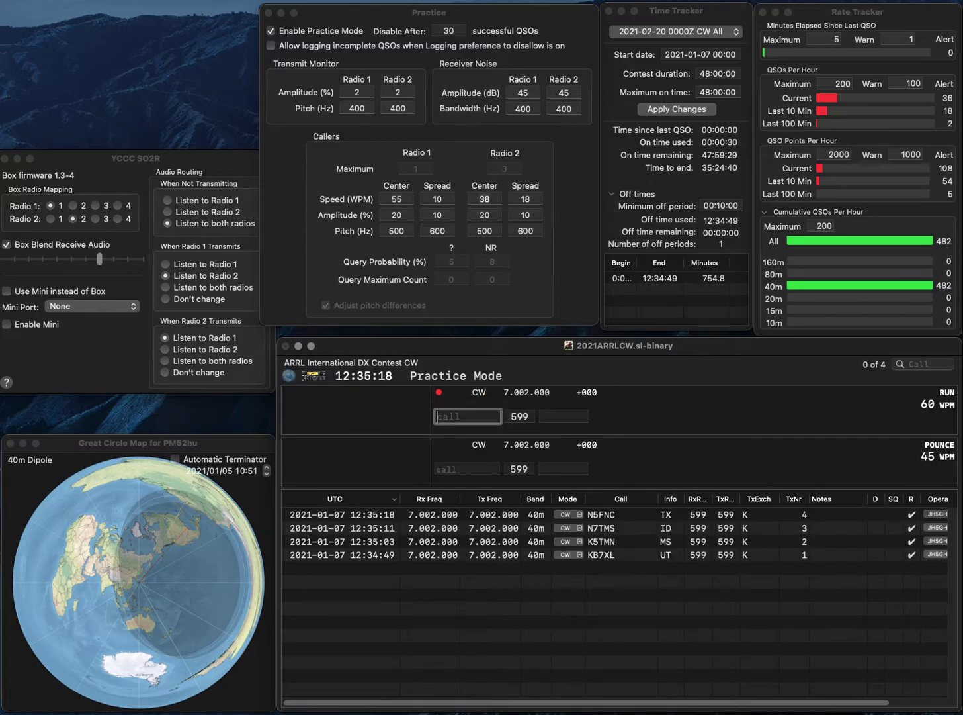
text(W2)
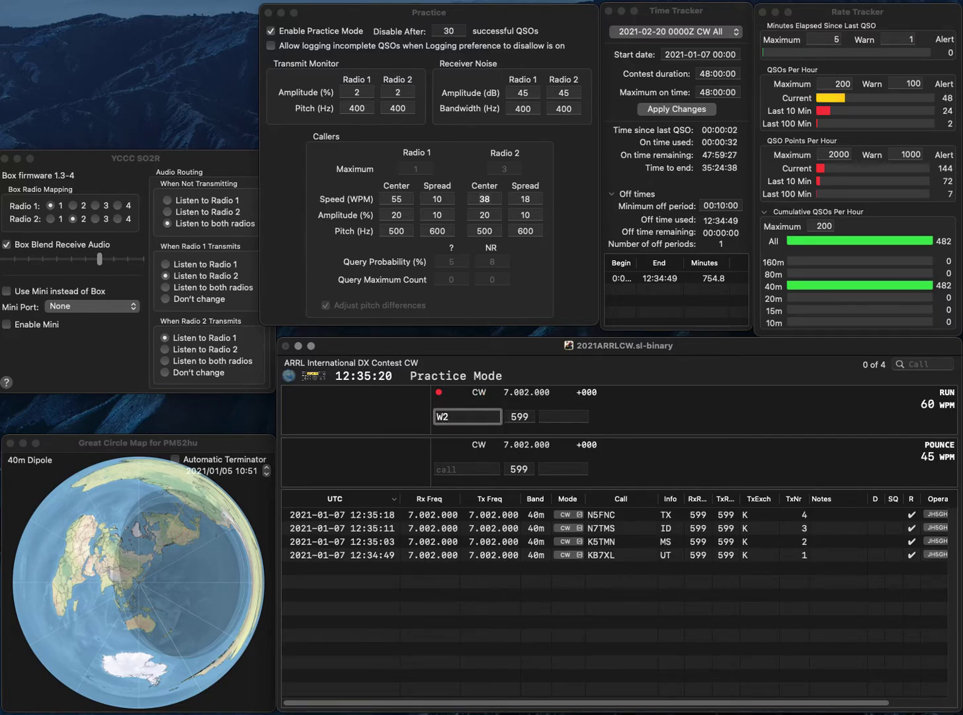
text(BRD)
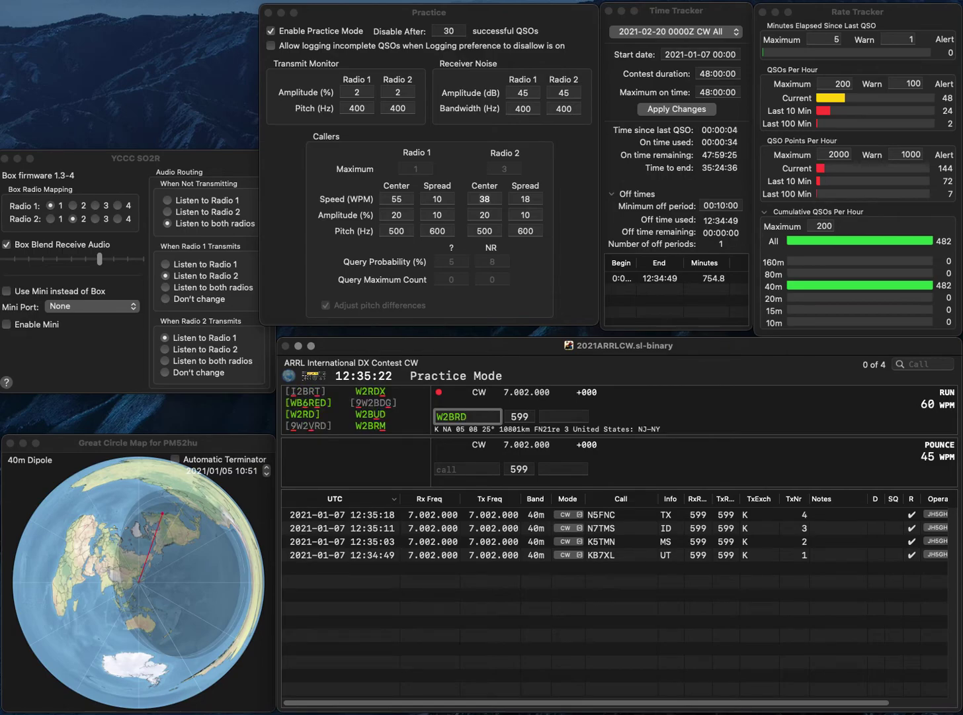
key(BackSpace)
text(D)
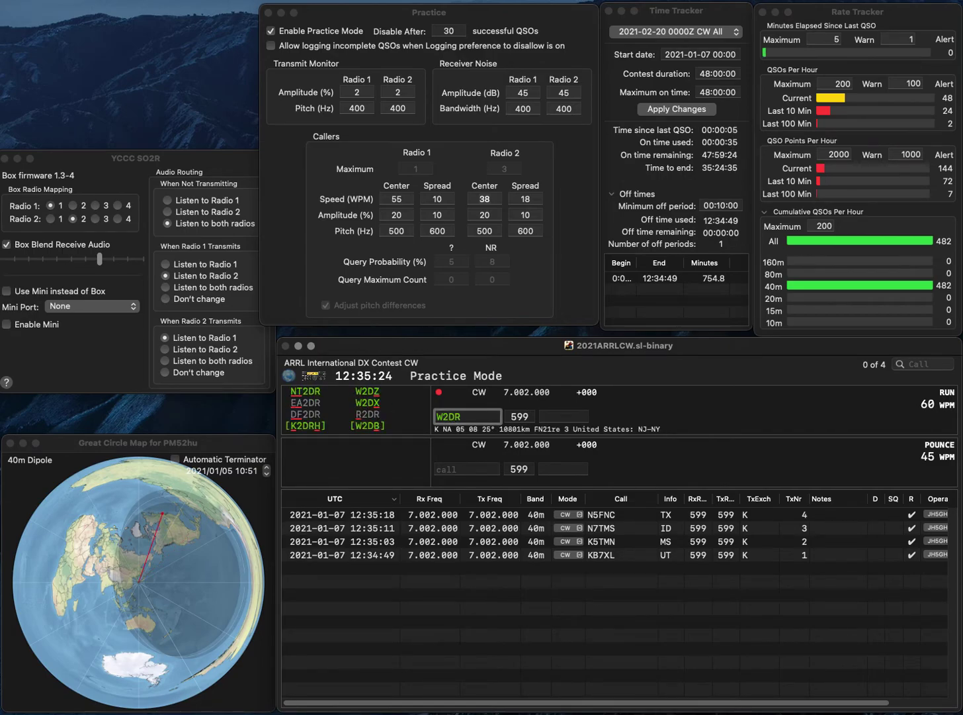
key(BackSpace)
text(B)
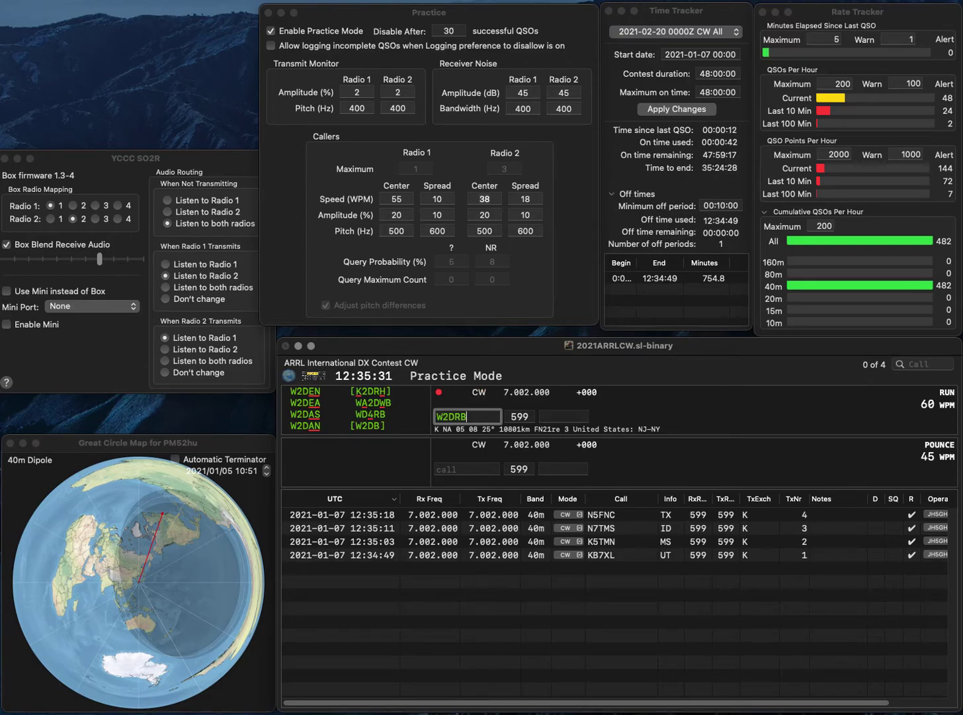
key(Left)
key(BackSpace)
text(3)
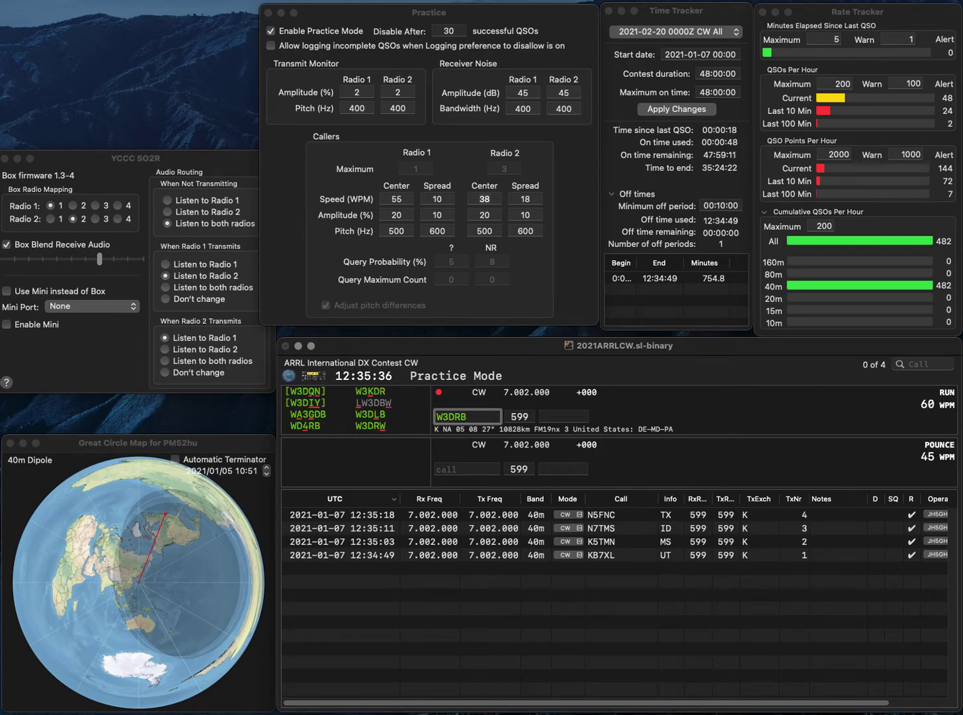
key(Right)
key(Right)
key(BackSpace)
text(D)
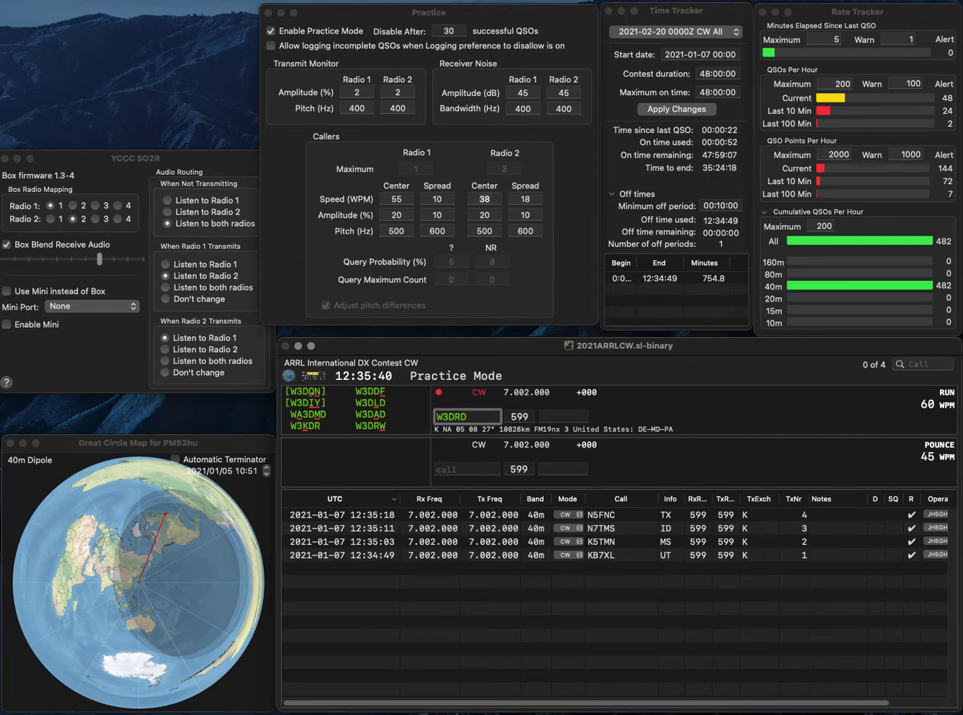
key(Left)
key(BackSpace)
text(D)
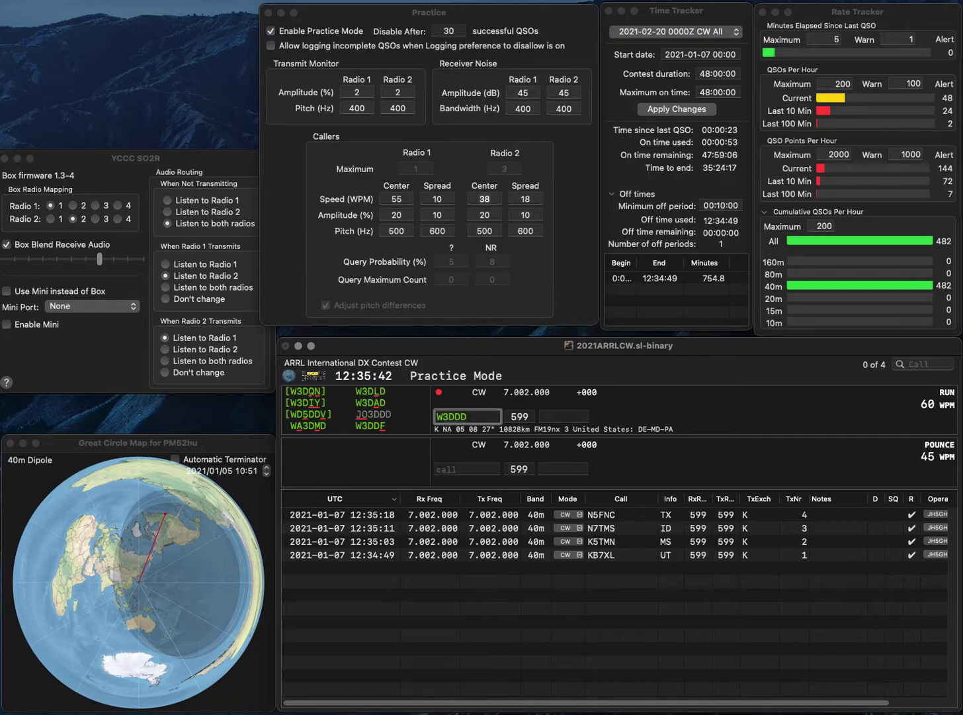
key(BackSpace)
text(L)
key(Return)
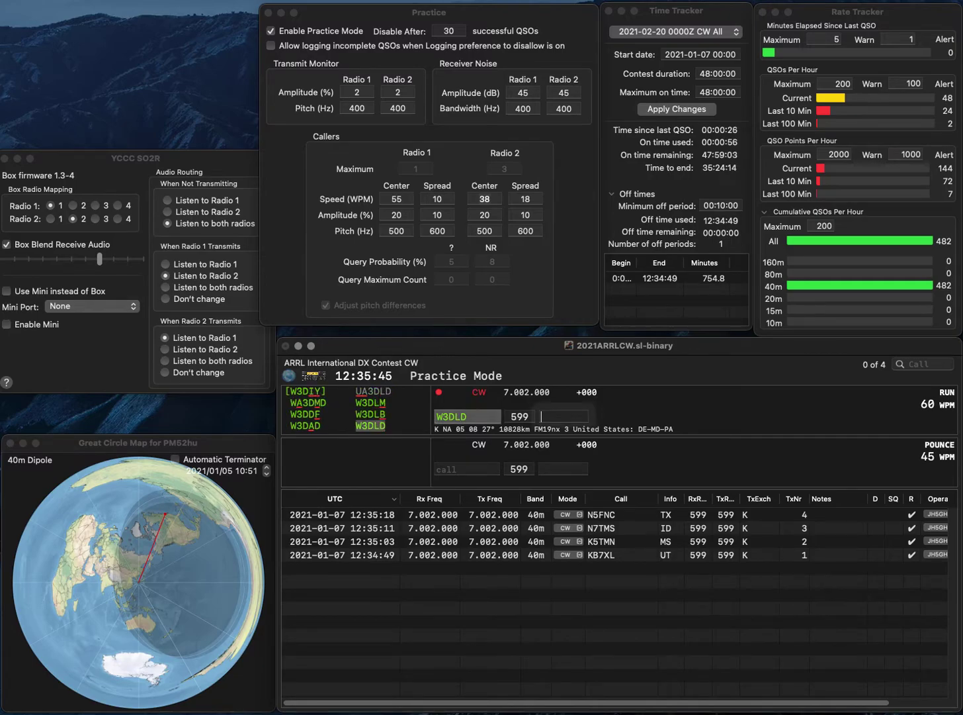
key(Return)
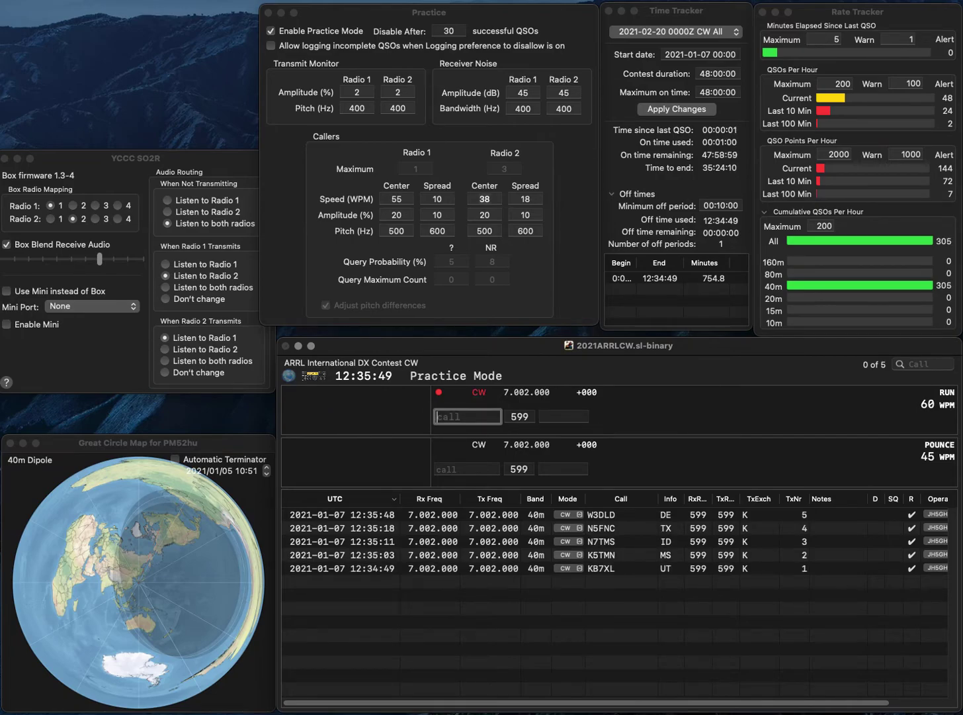
text(K)
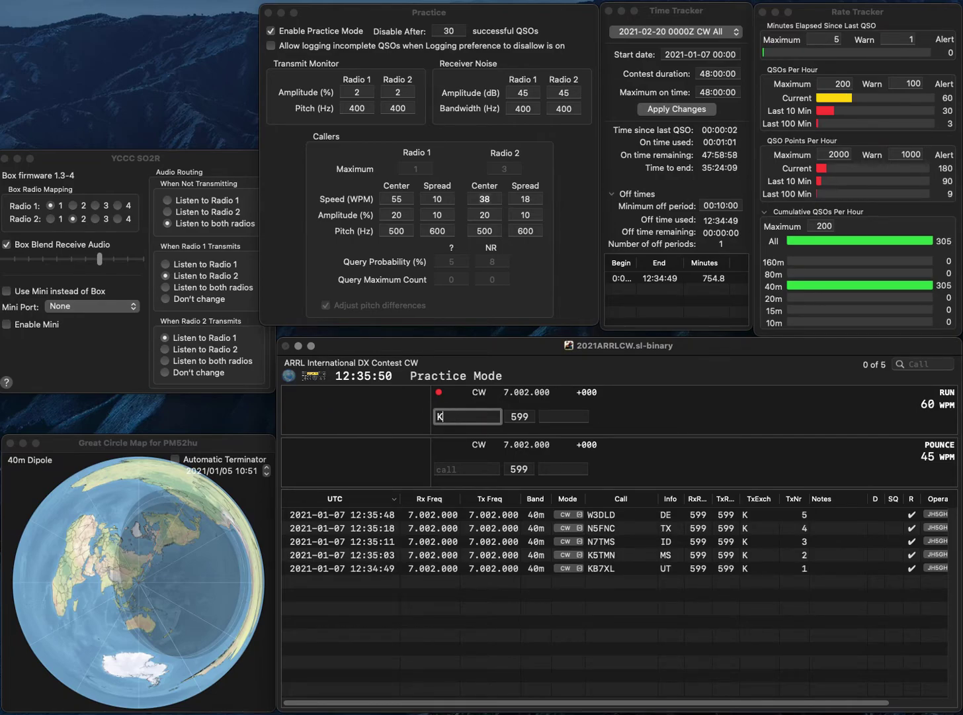
text(0KX)
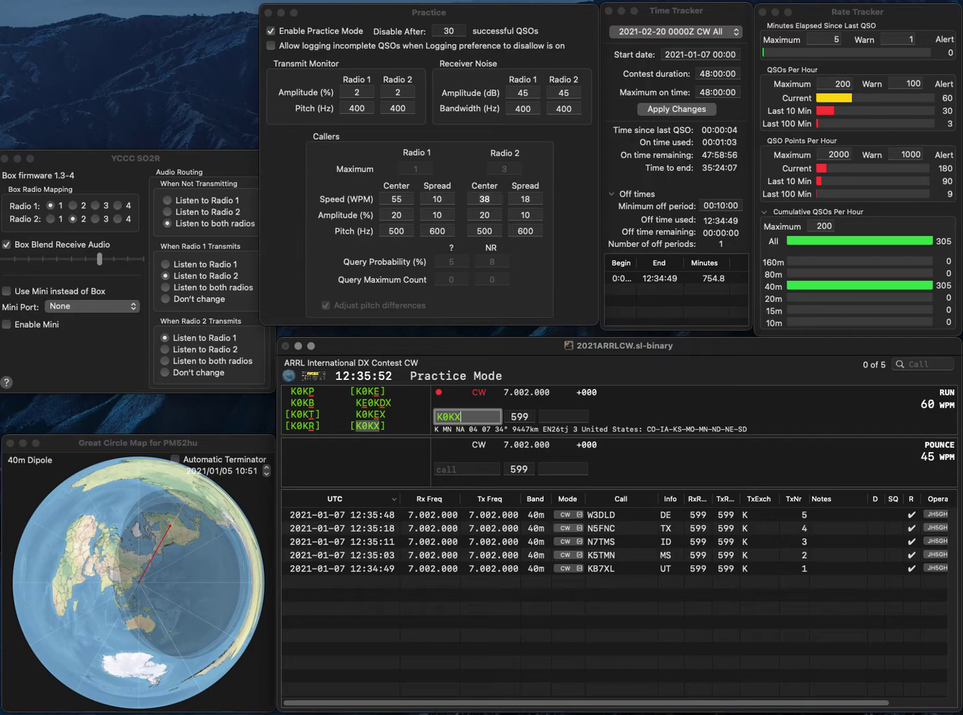
key(space)
text(MN)
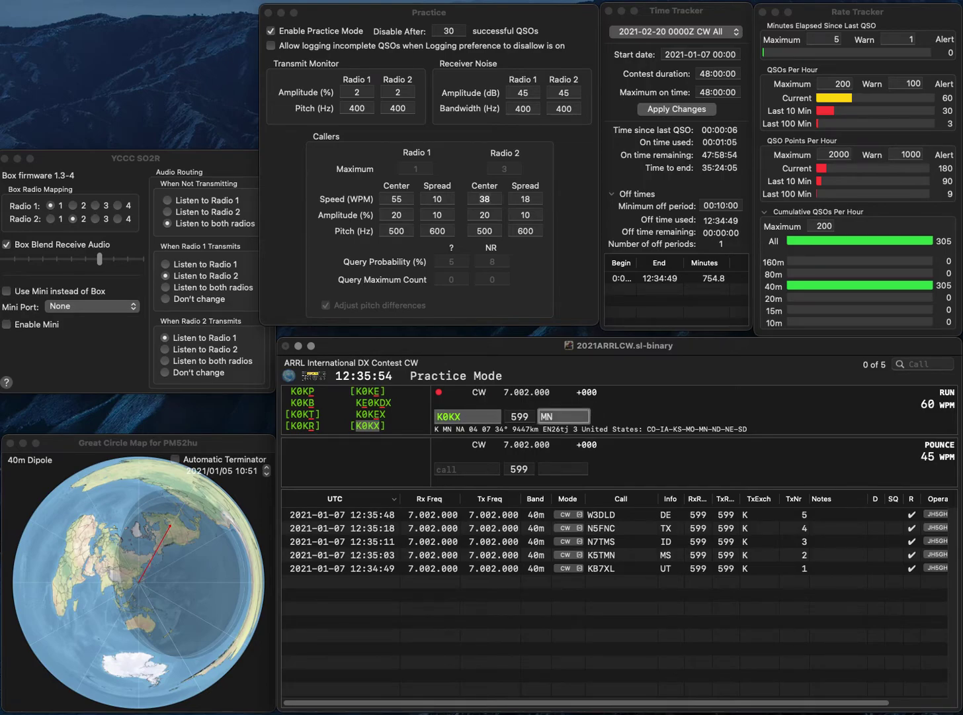
key(Return)
- Log a contact with W8EDU on Radio 1 with exchange MI
text(W8E)
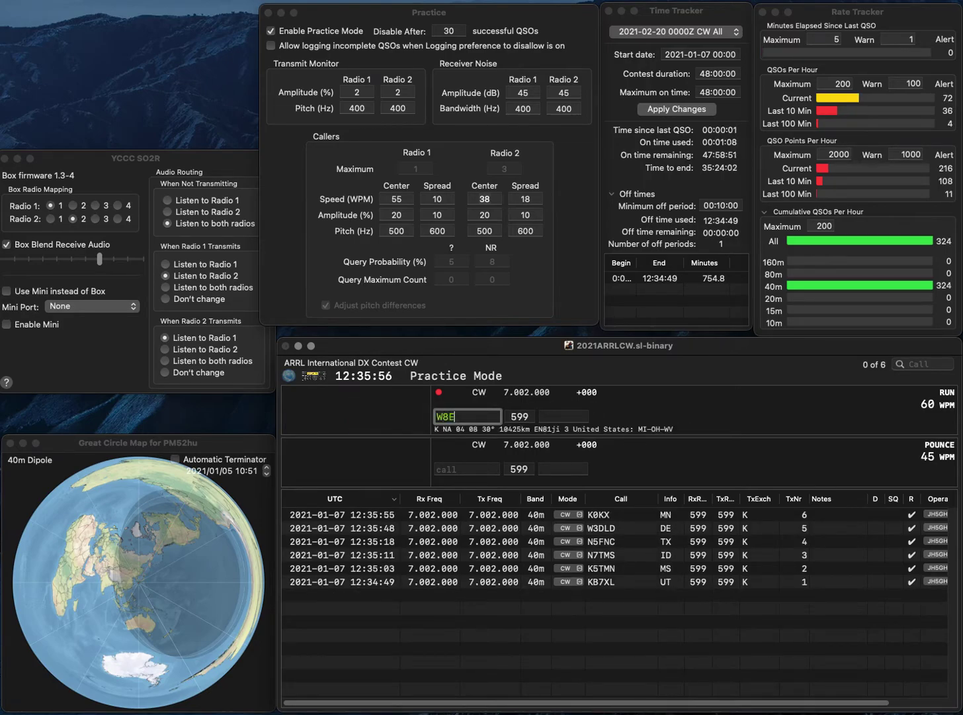
text(DU)
key(Return)
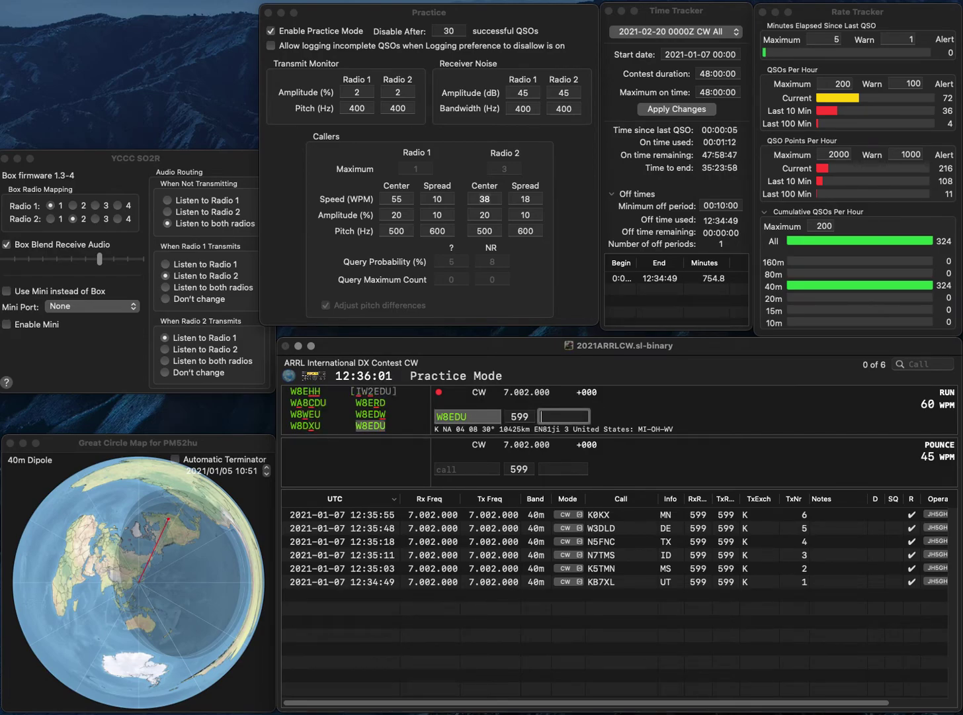
text(W)
key(BackSpace)
text(MI)
key(Return)
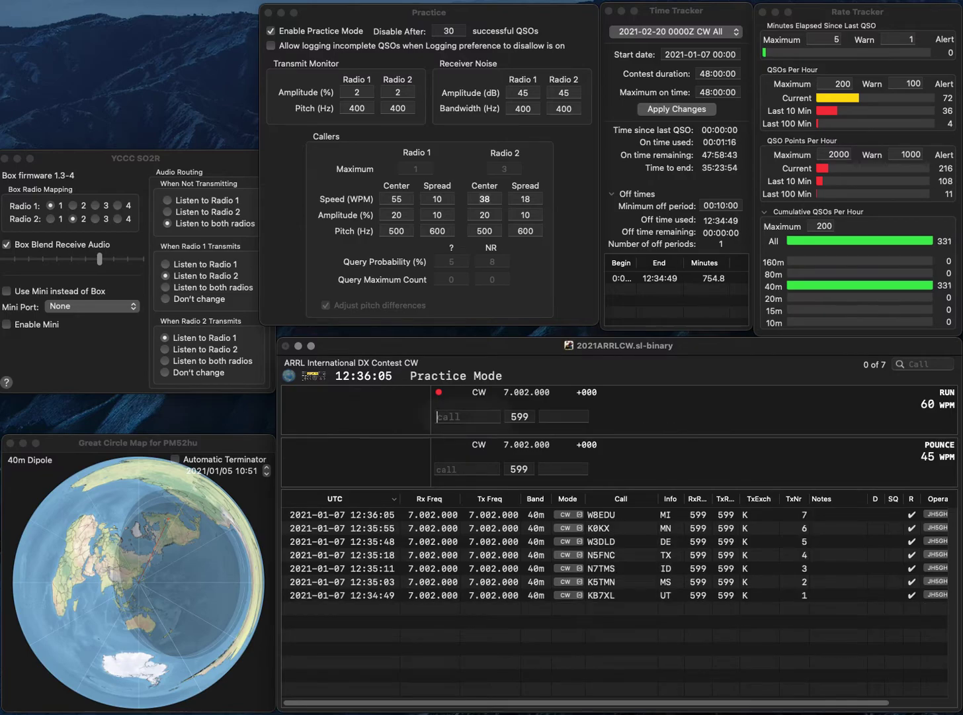
- Log a contact with K5TC on Radio 1 with exchange LA
text(K5)
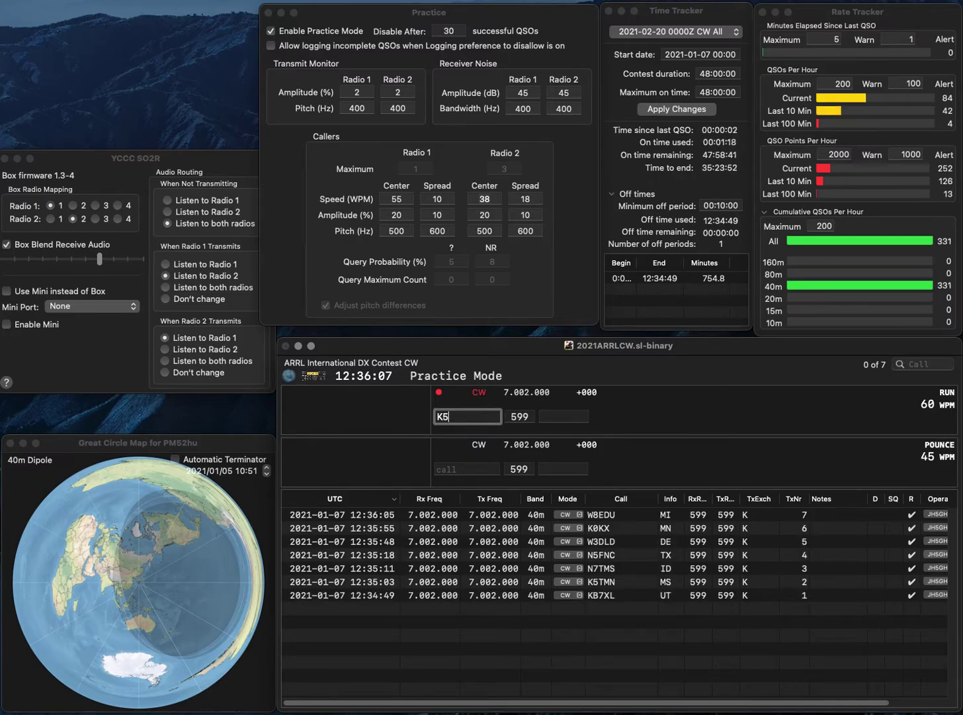
text(TC)
key(Tab)
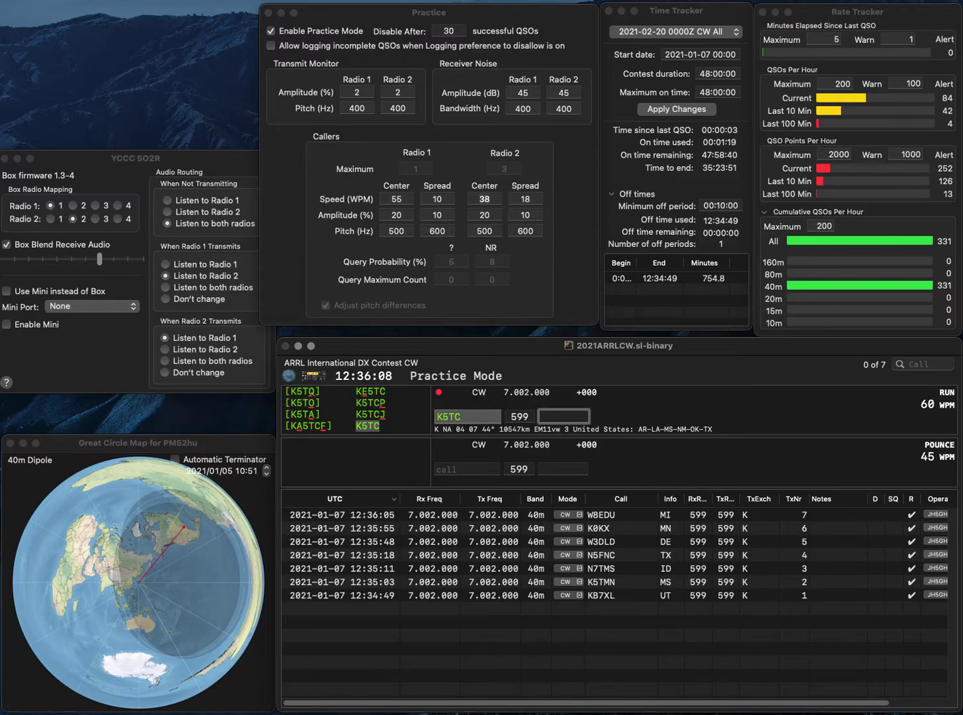
text(LA)
key(Return)
text(N0X)
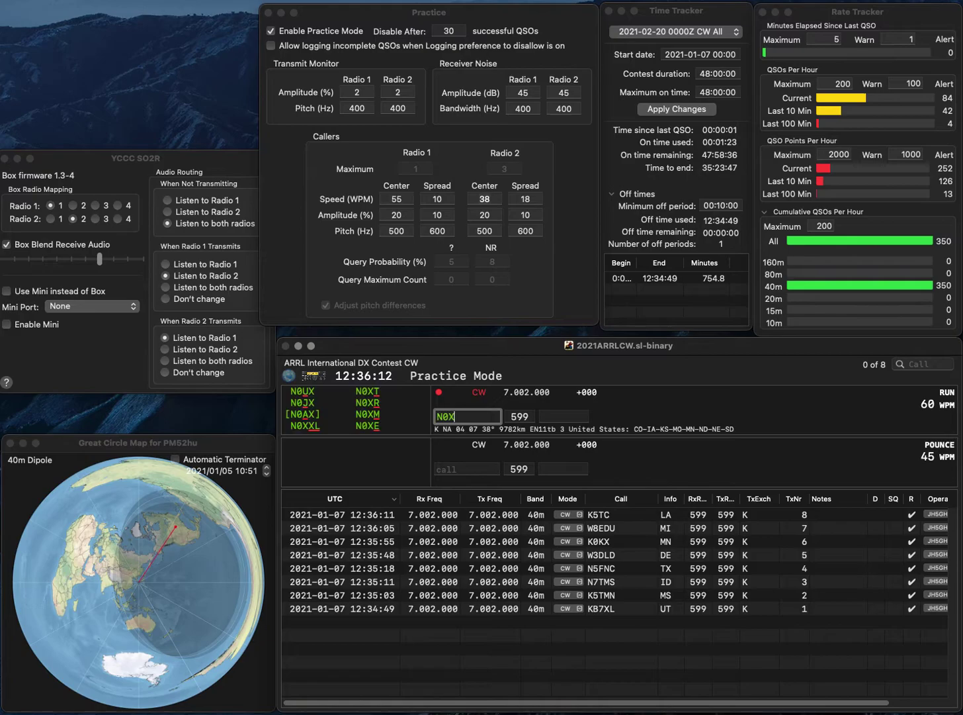
text(E)
key(Return)
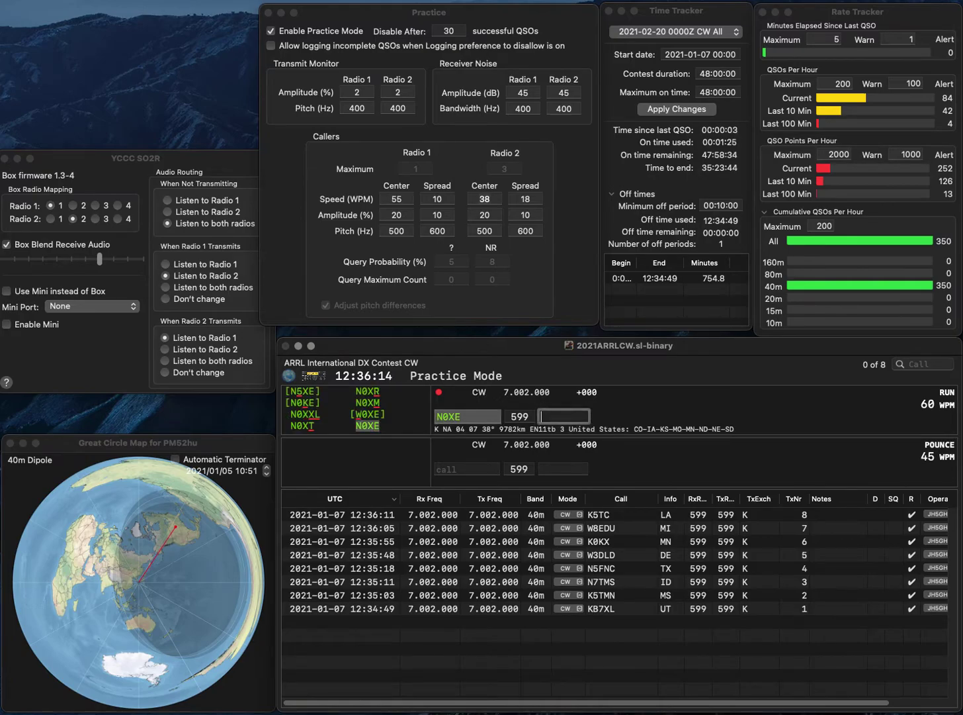
text(MO)
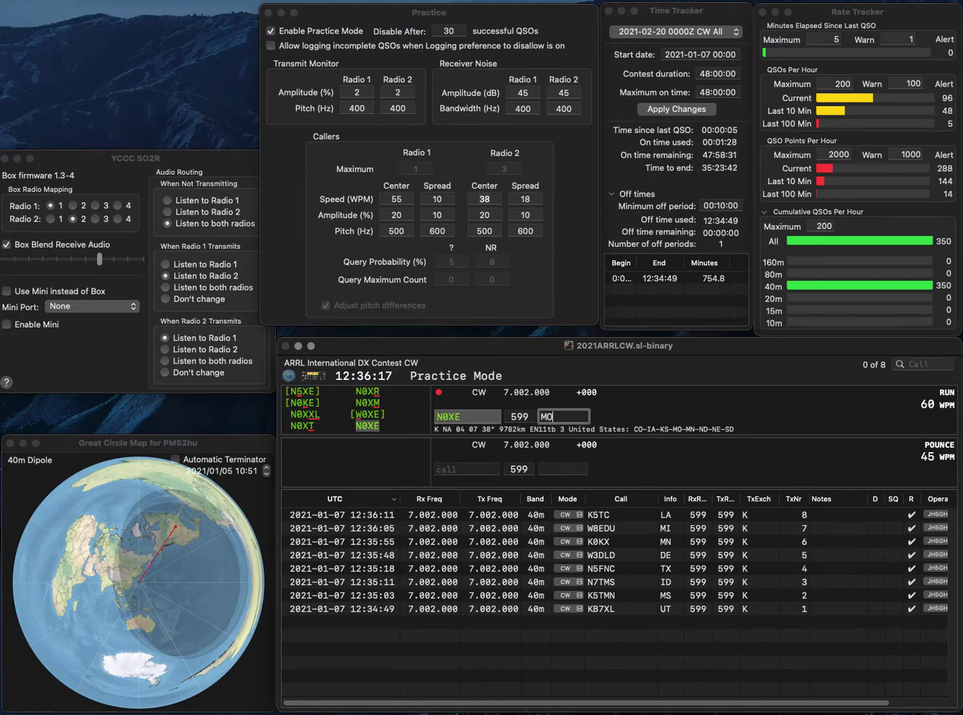
key(Return)
- Enter K9STH as the first copy of the next caller's call sign on Radio 1
text(K8S)
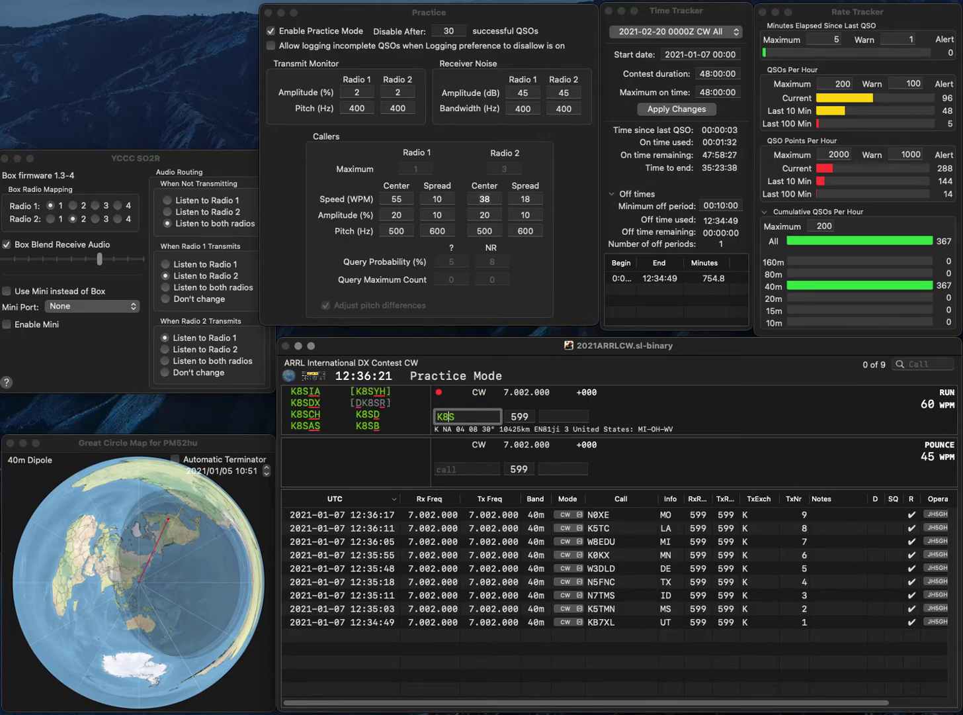
key(Left)
key(BackSpace)
text(9)
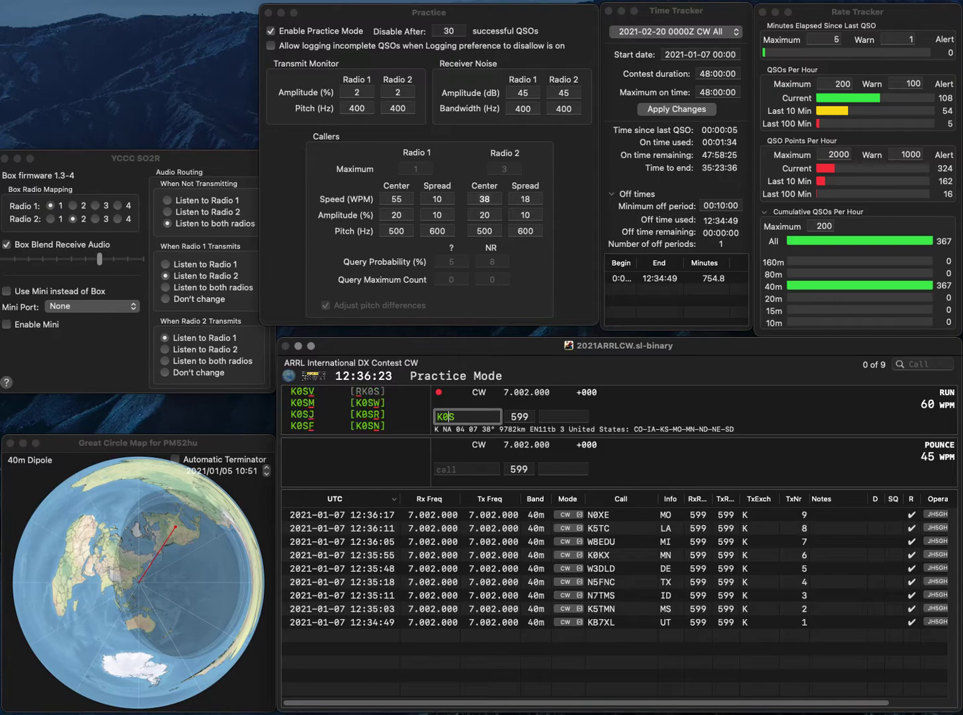
key(Right)
text(H)
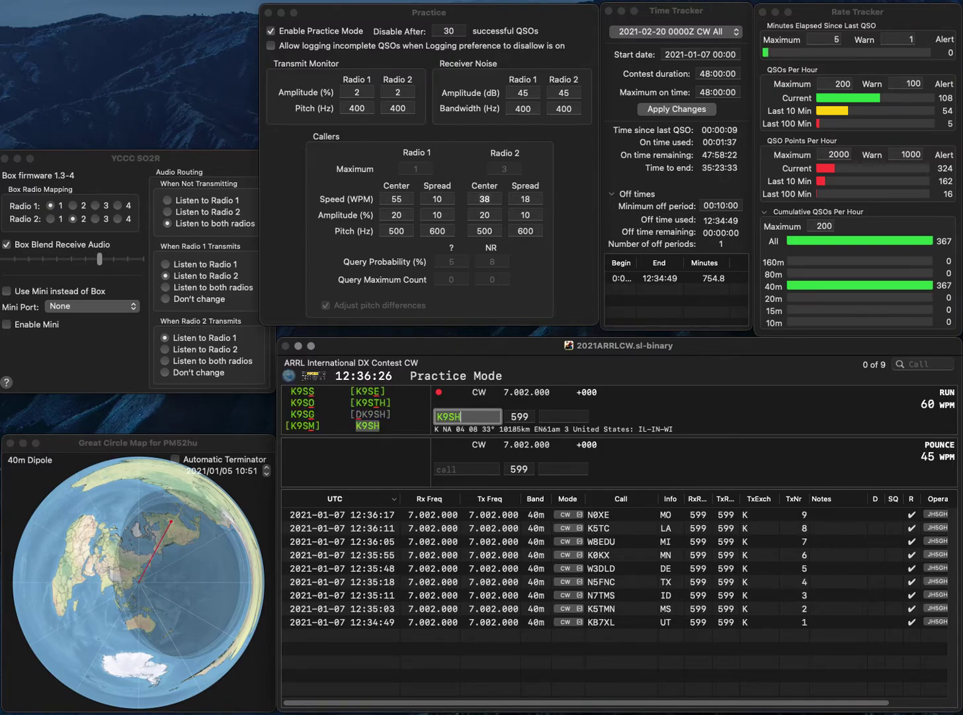
key(Left)
text(T)
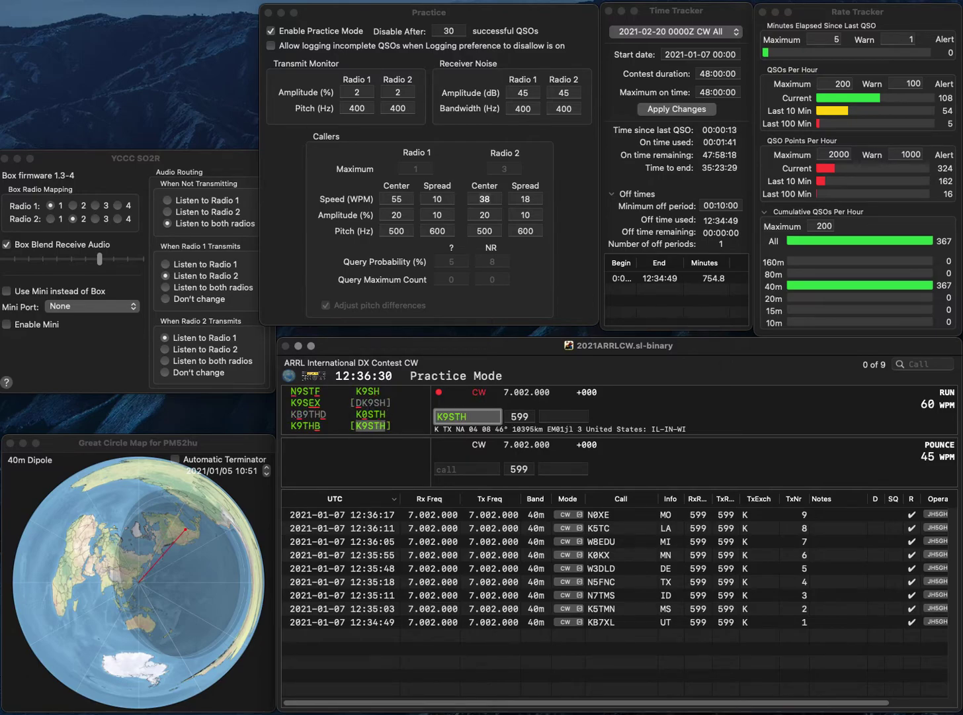
key(Left)
key(BackSpace)
text(R)
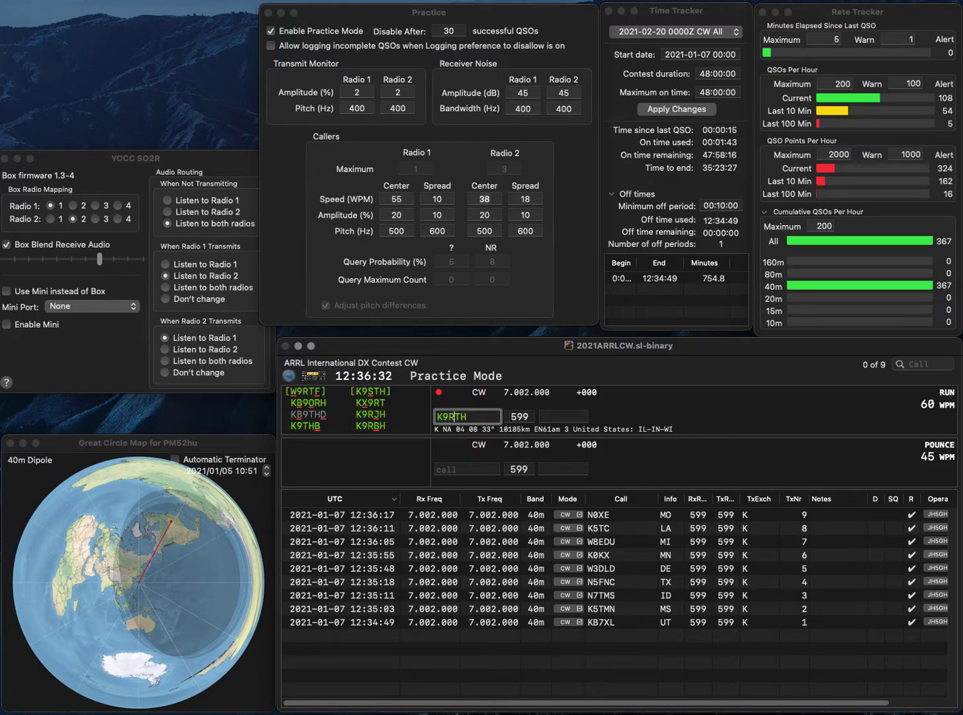
key(Return)
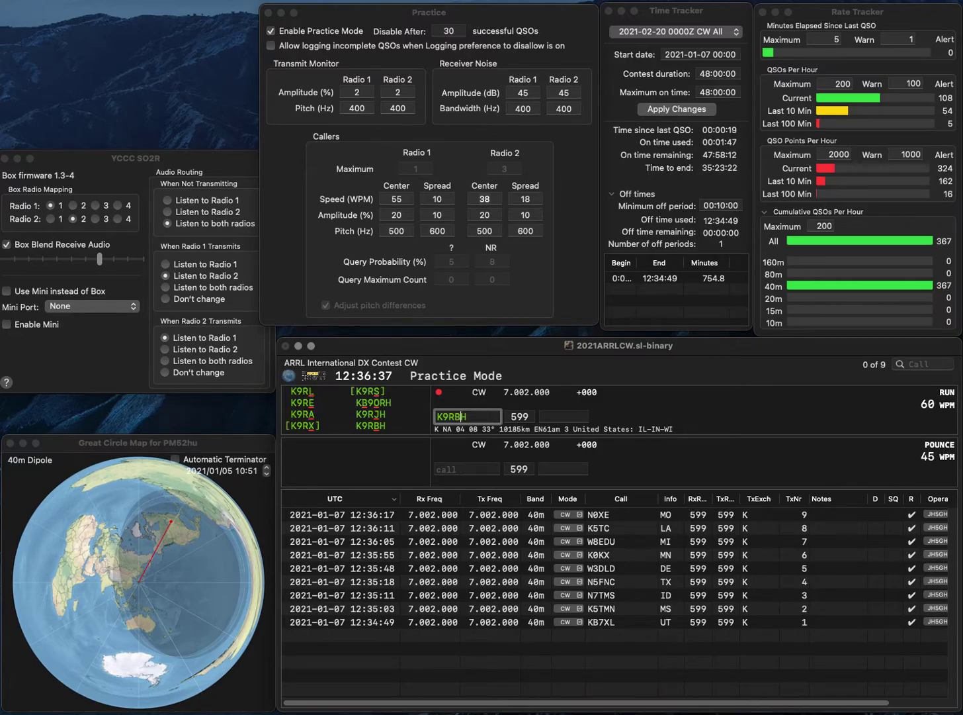
key(Delete)
text(B)
key(Return)
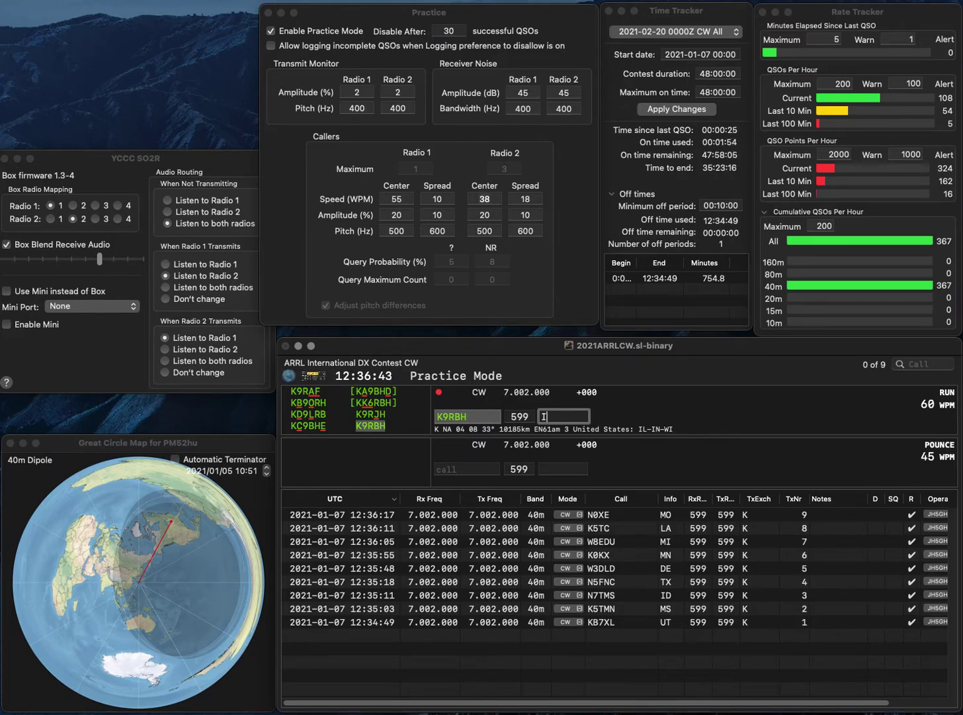
key(Return)
- Log a contact with W5BM on Radio 1 with exchange OK
text(W)
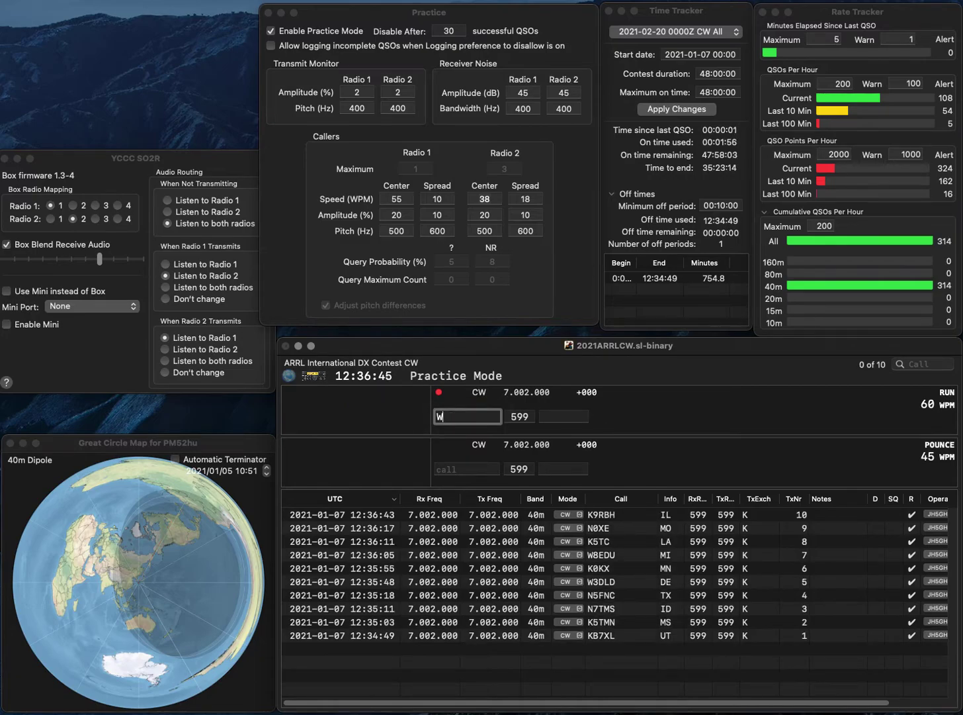
text(5BM)
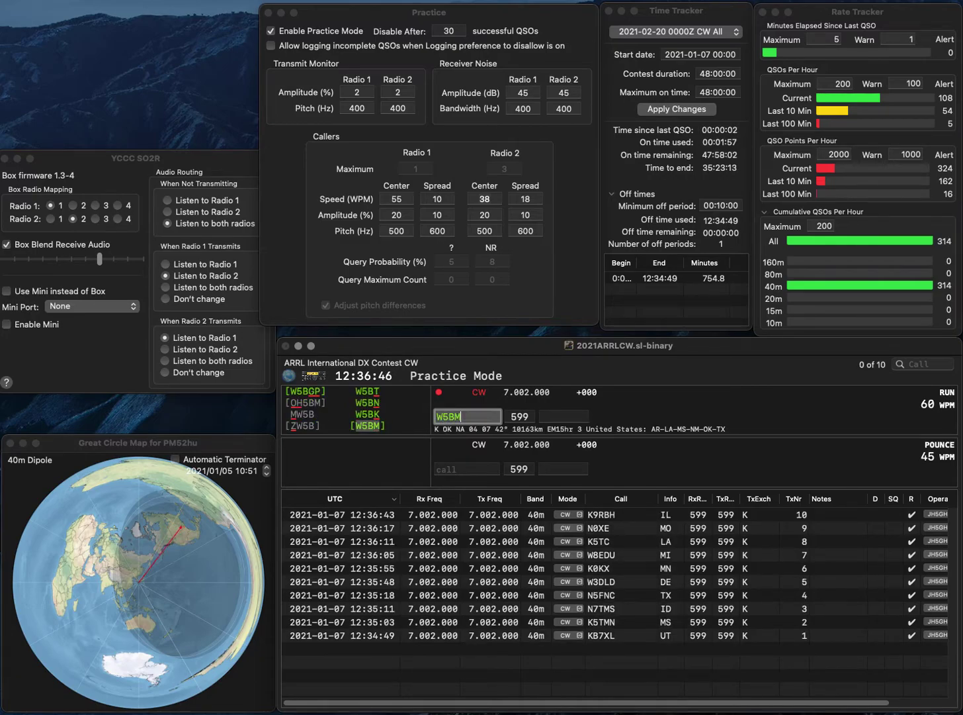
key(space)
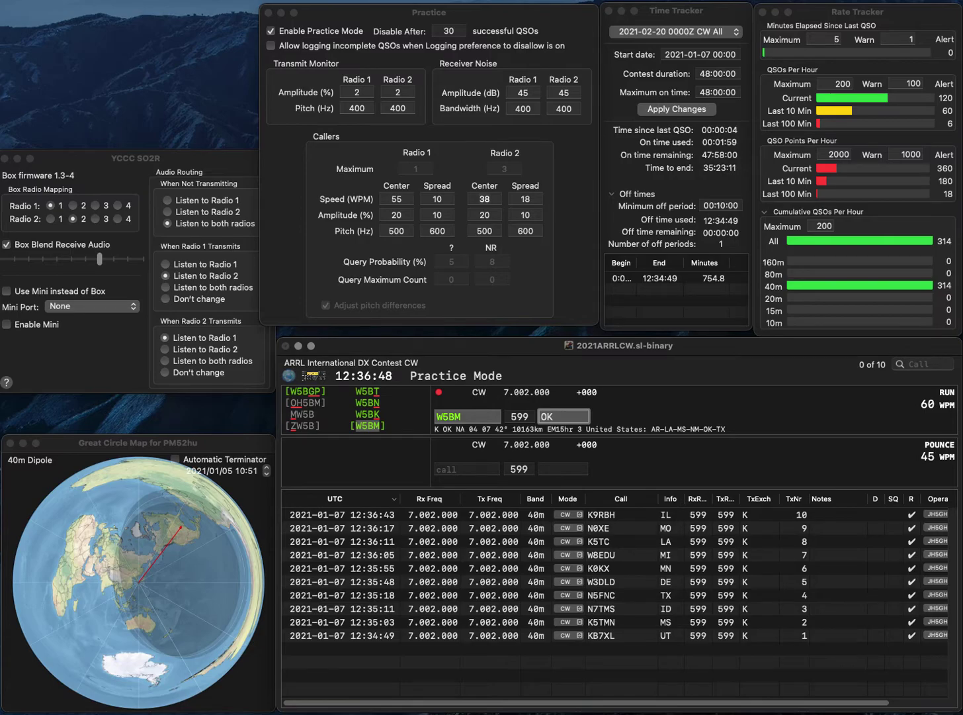
key(Return)
- Log a contact with VE3HOR on Radio 1 with exchange ON
text(V)
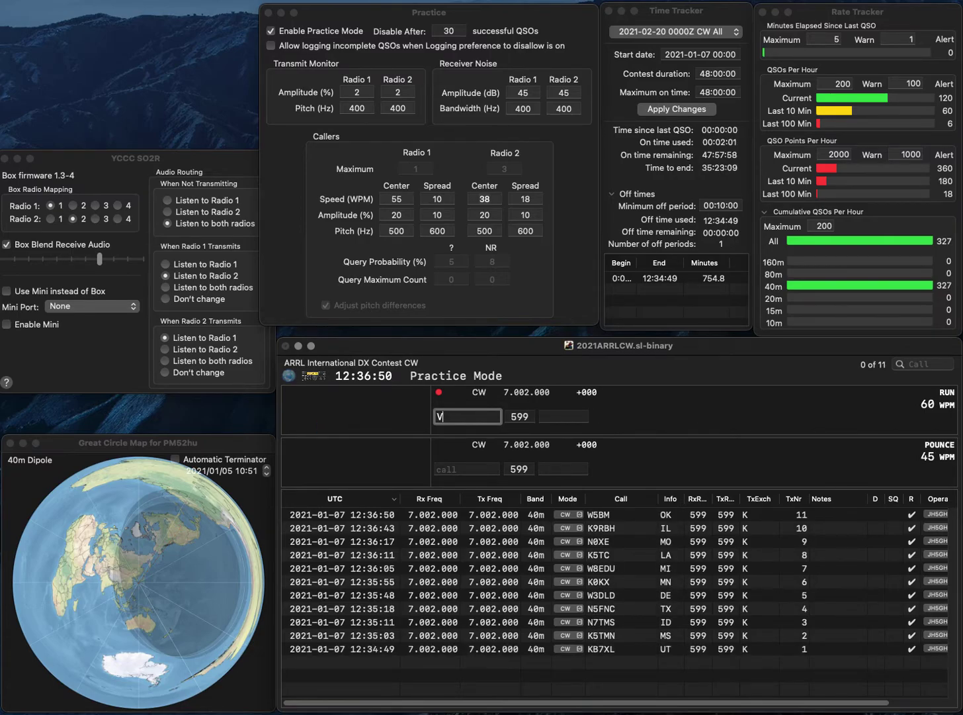
text(E3)
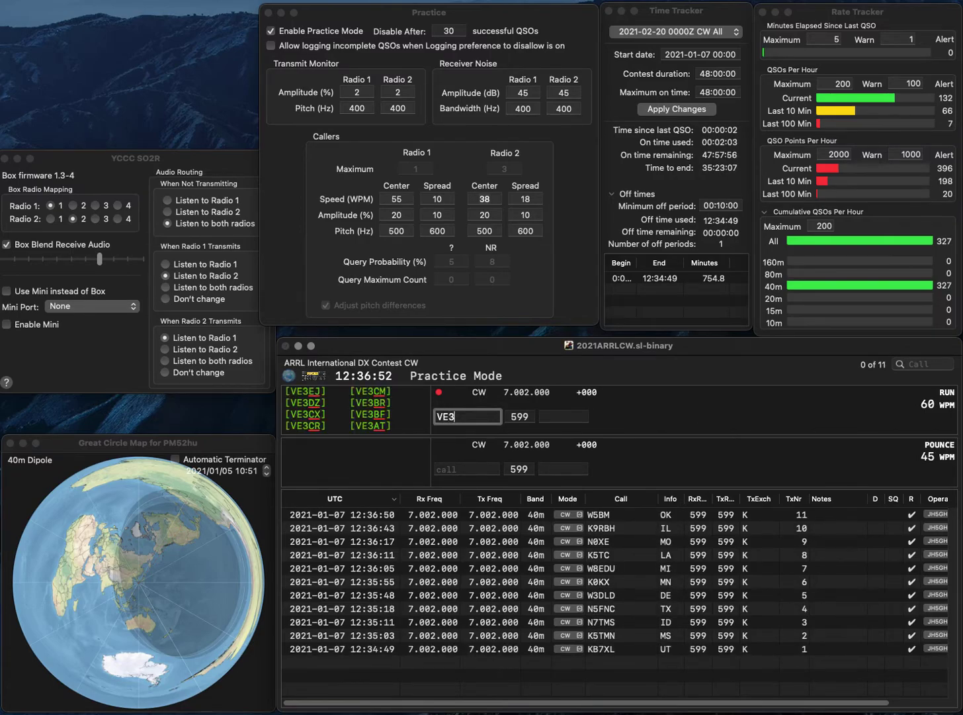
text(HO)
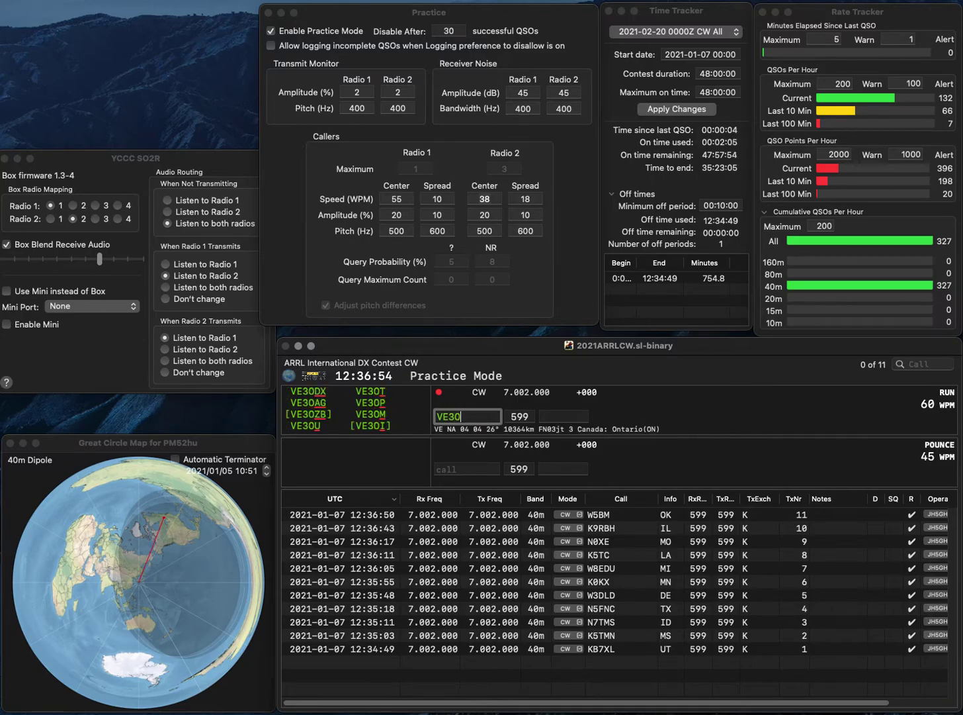
text(R)
key(Left)
key(Left)
text(H)
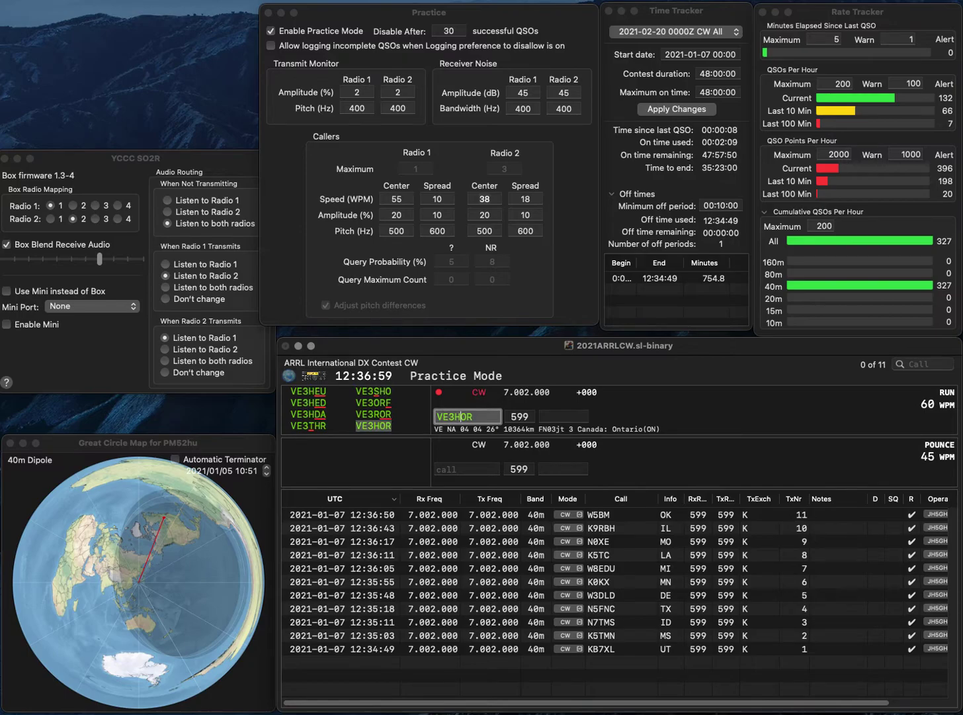
key(Tab)
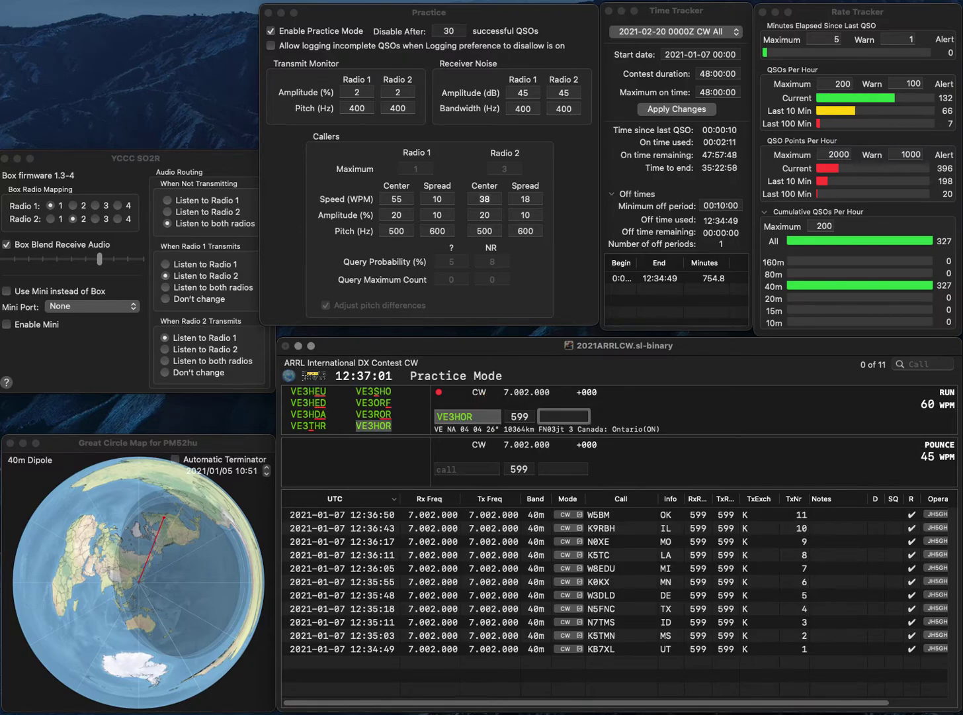
text(ON)
key(Return)
- Copy the next caller on Radio 1, trying W7JON and WZ1ON and settling on W7ON as the call sign
text(W7J)
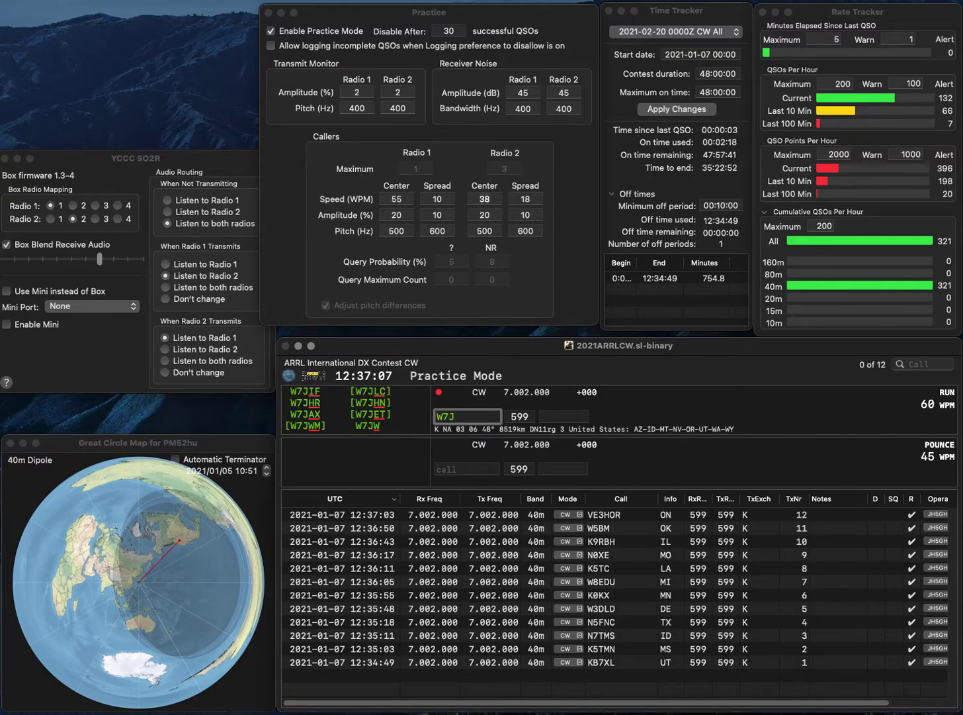
text(ON)
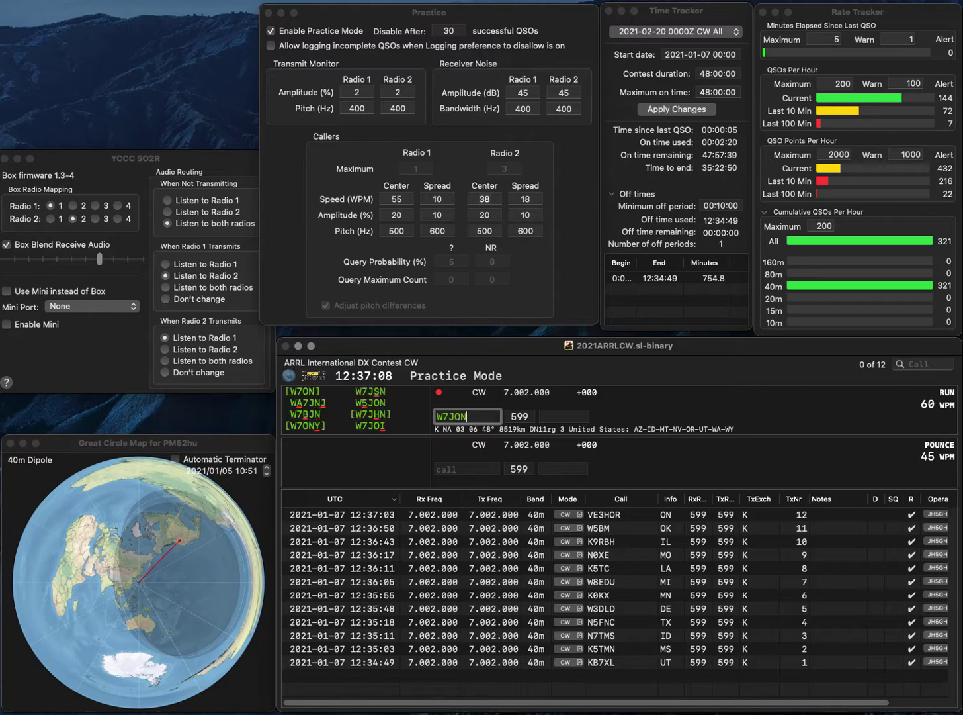
key(Left)
key(Left)
key(BackSpace)
key(BackSpace)
text(Z8)
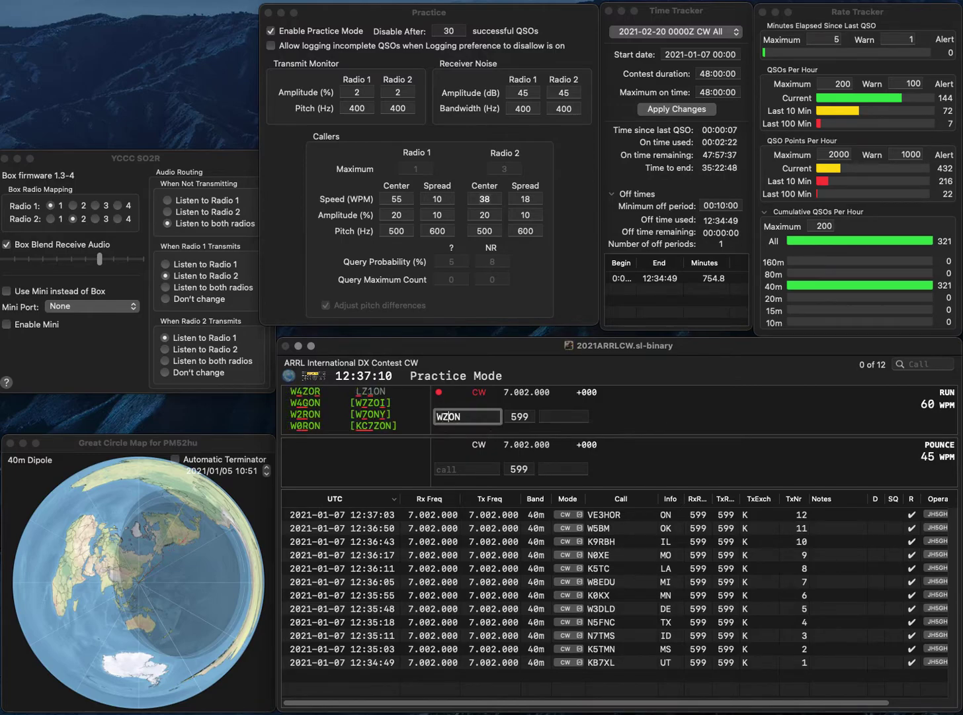
key(BackSpace)
text(1)
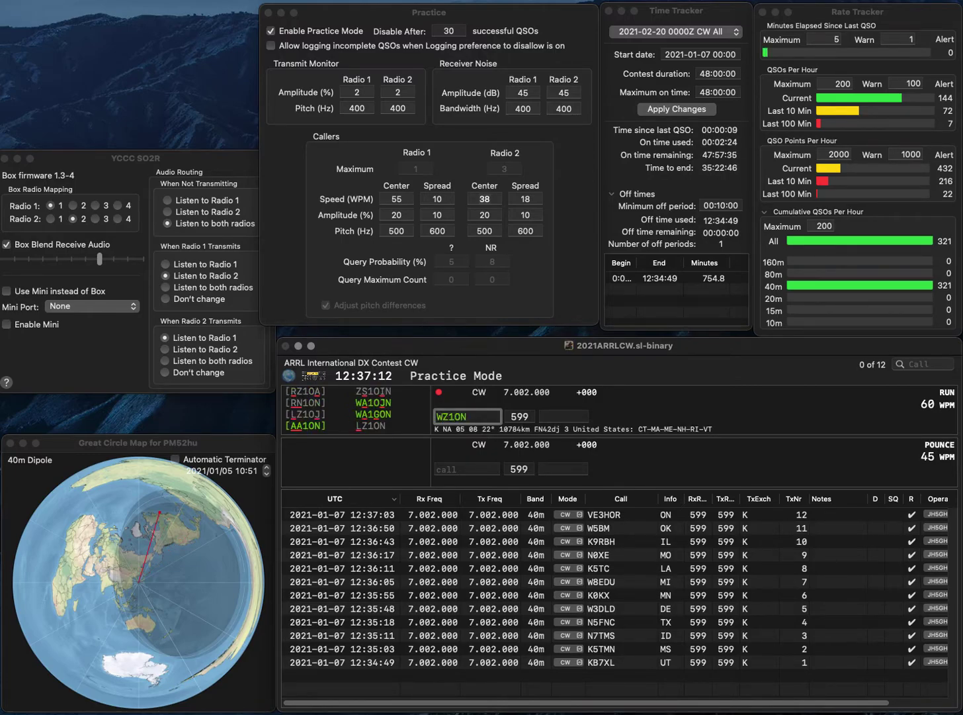
key(BackSpace)
key(BackSpace)
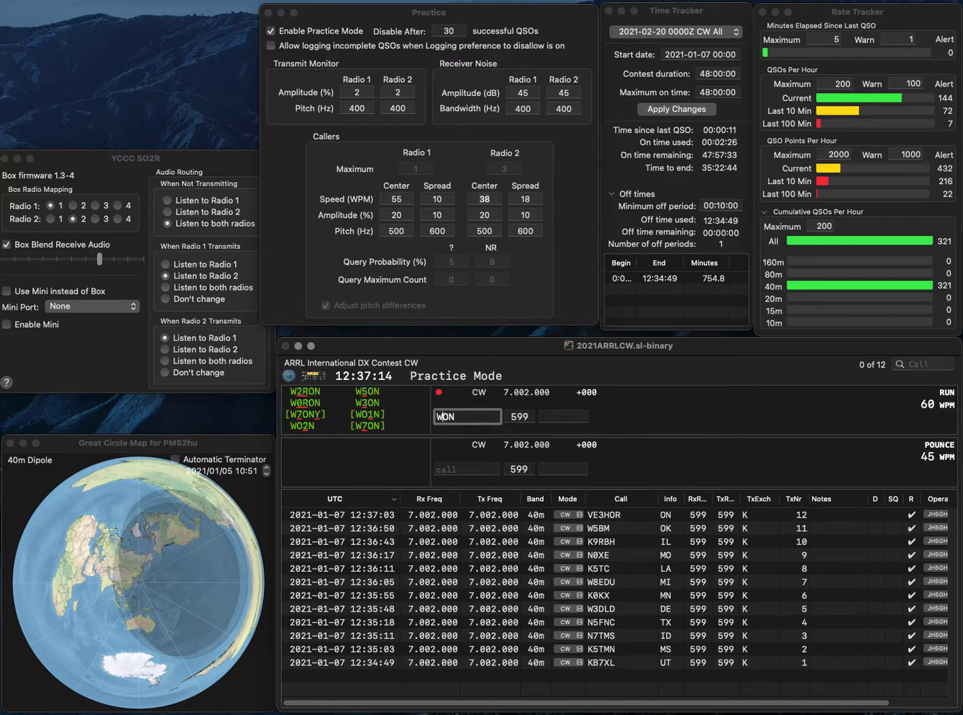
text(7)
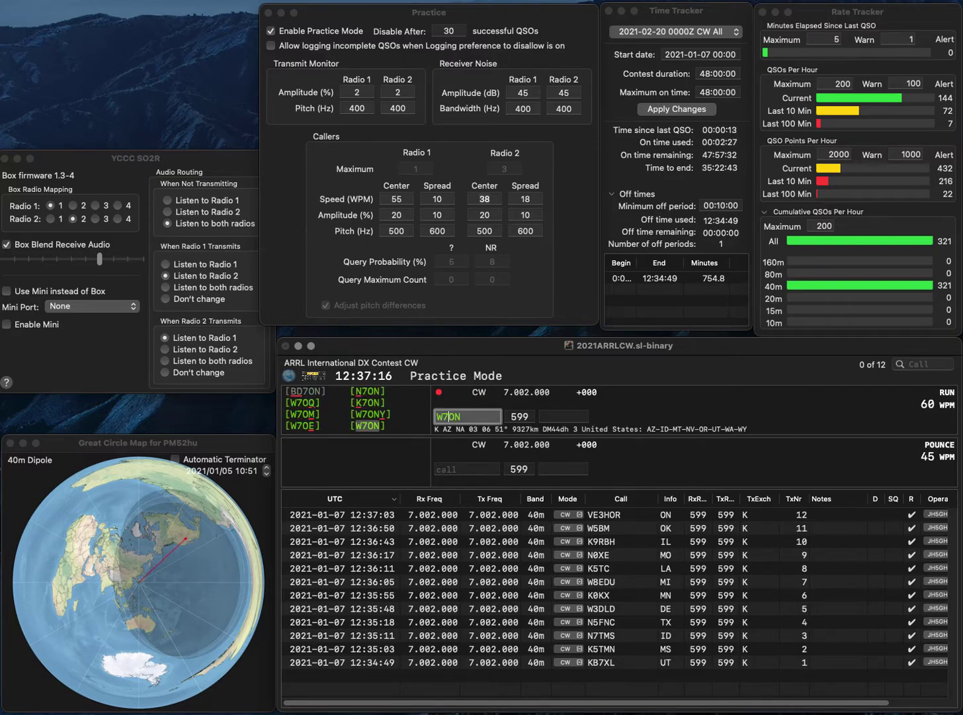
key(Delete)
text(I)
key(Left)
text(J)
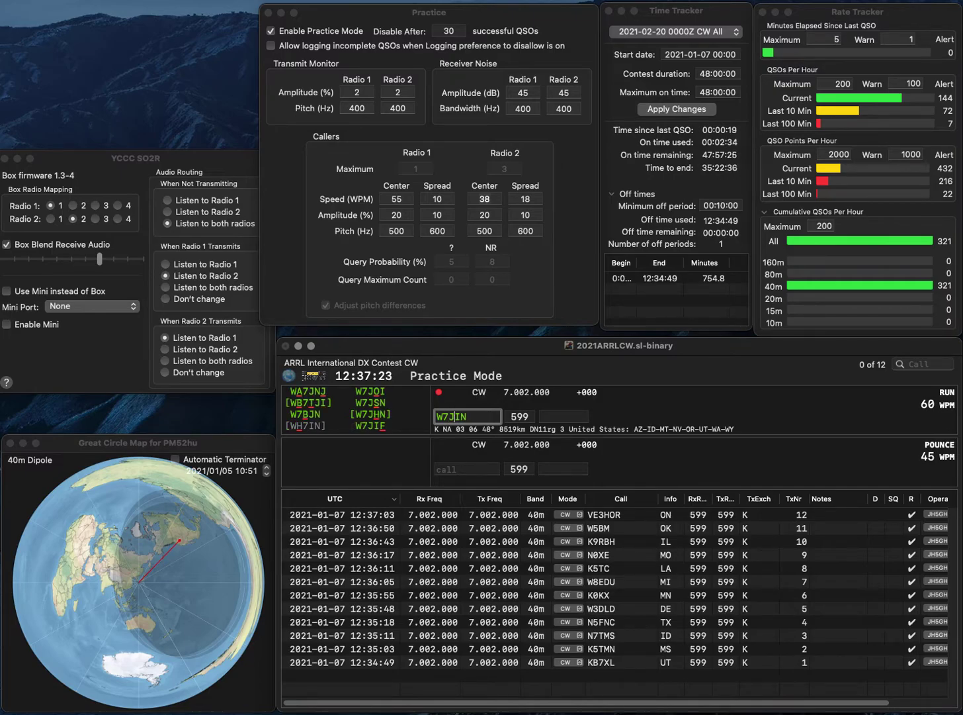
key(Delete)
text(H)
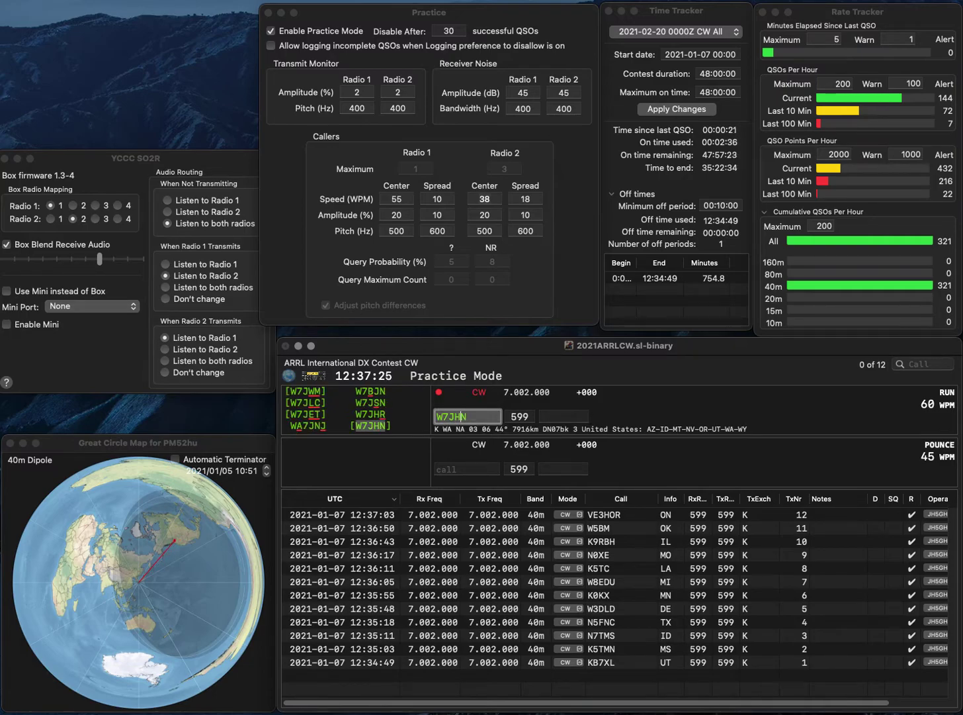
key(Tab)
text(WA)
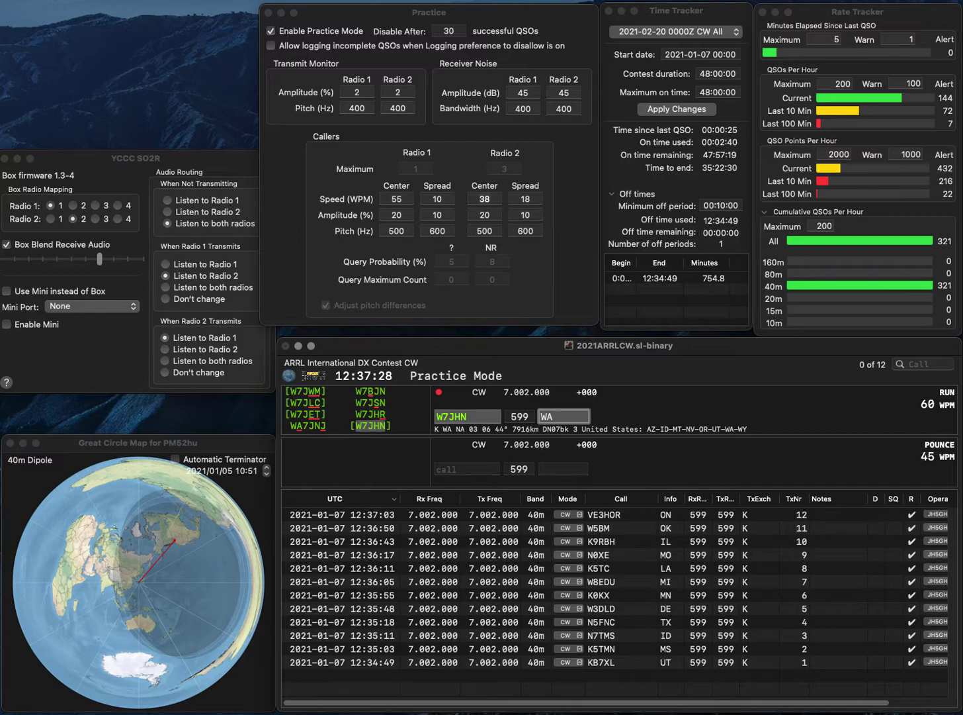
key(Return)
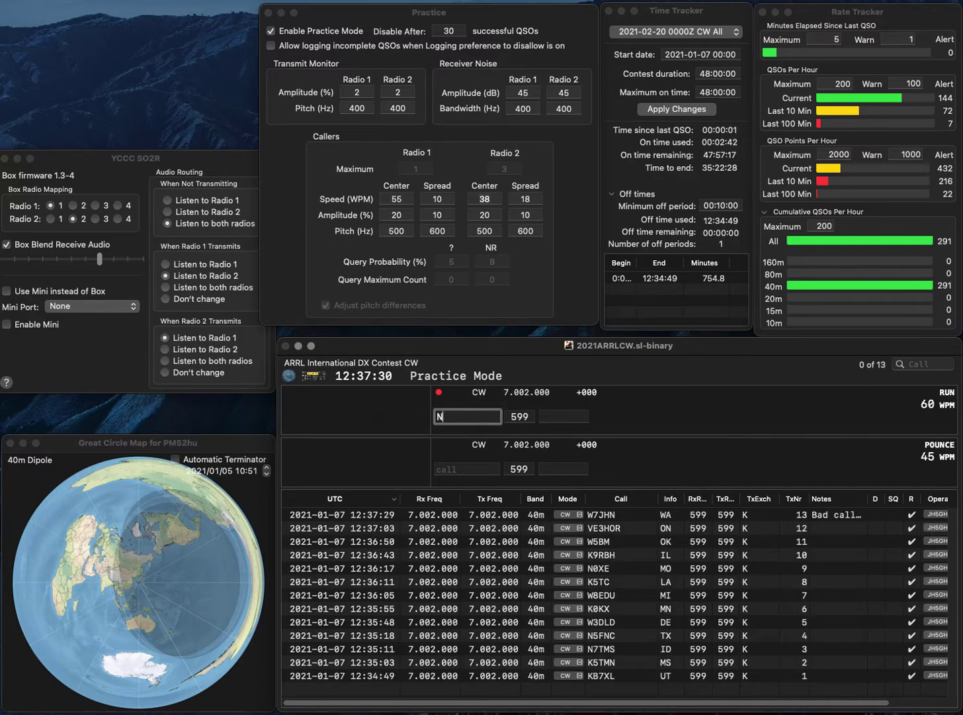
- Log a contact with K5WQG on Radio 1 with exchange TX
text(K5)
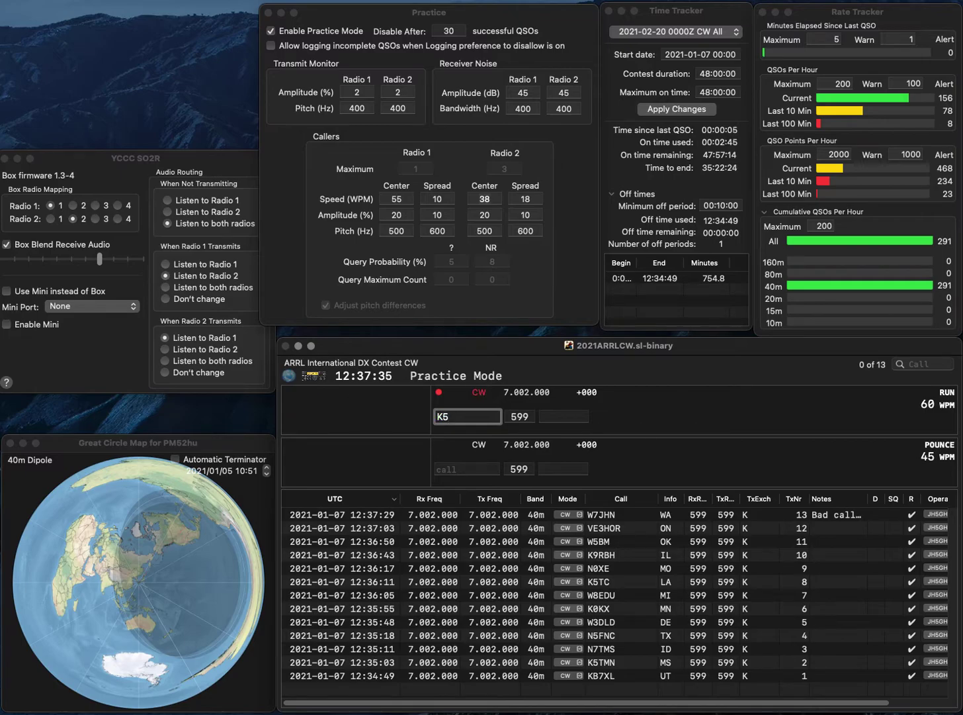
text(WQG)
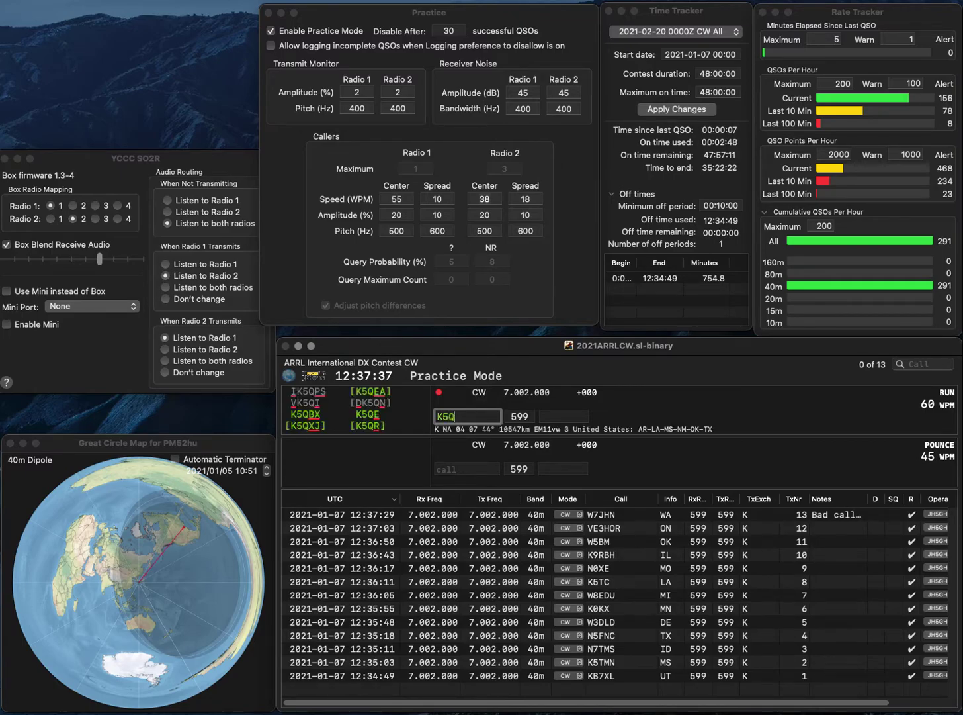
key(Return)
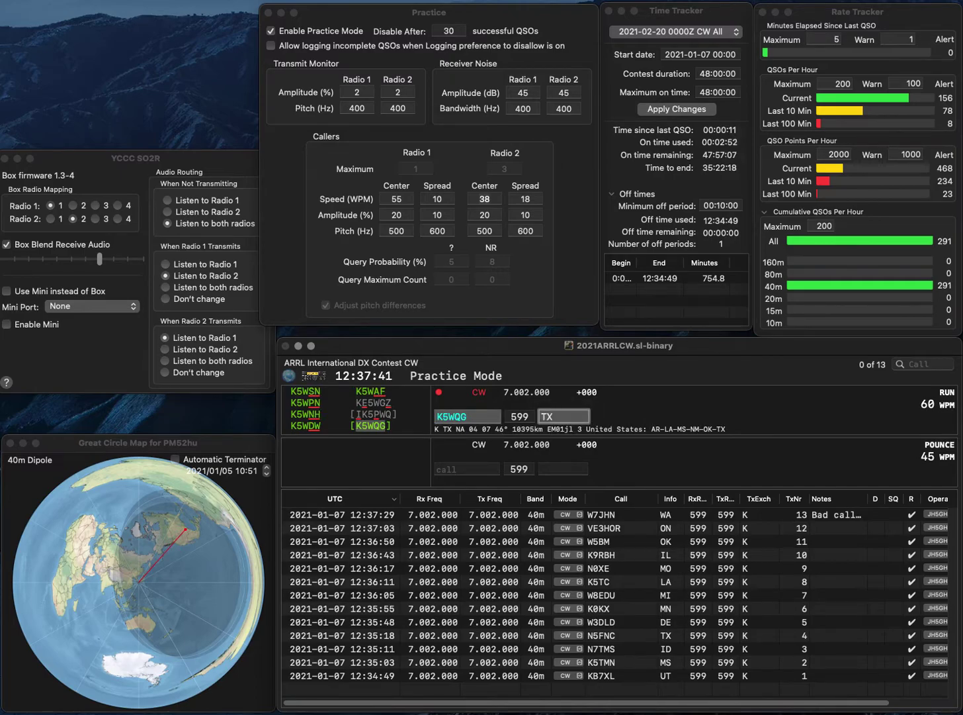
key(Return)
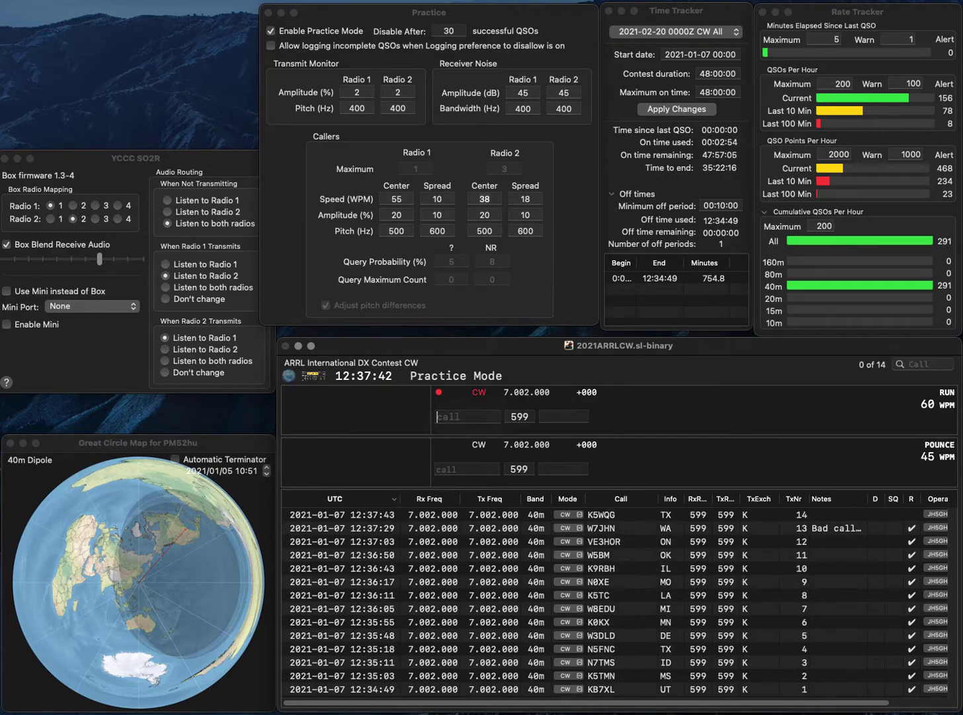
- Log a contact with W4DML on Radio 1 with exchange SC
text(W4L)
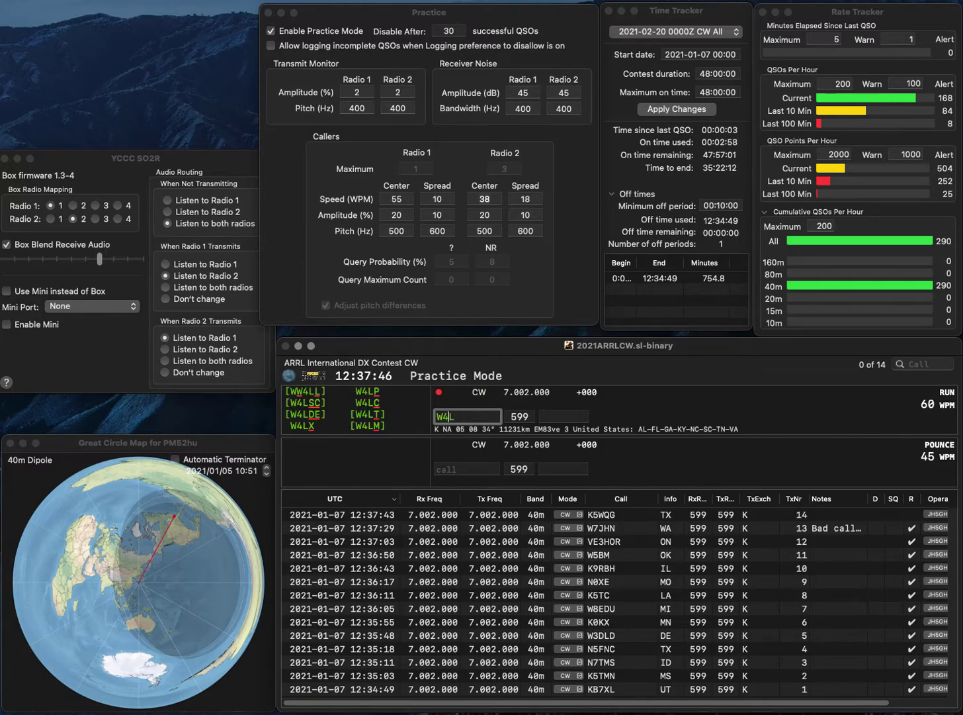
key(BackSpace)
text(DML)
key(Return)
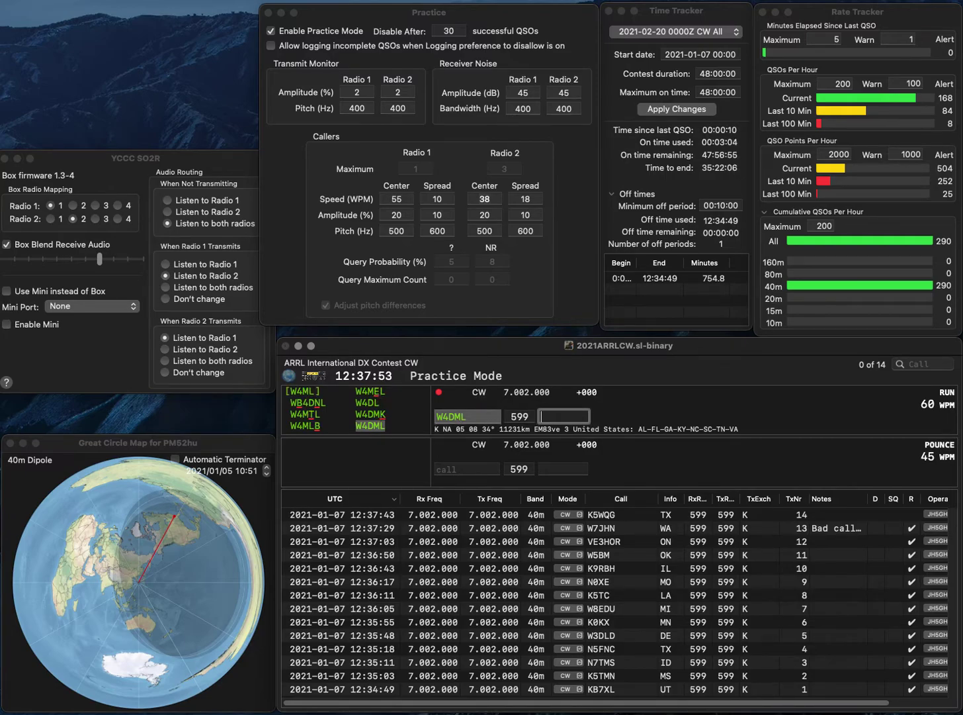
key(Return)
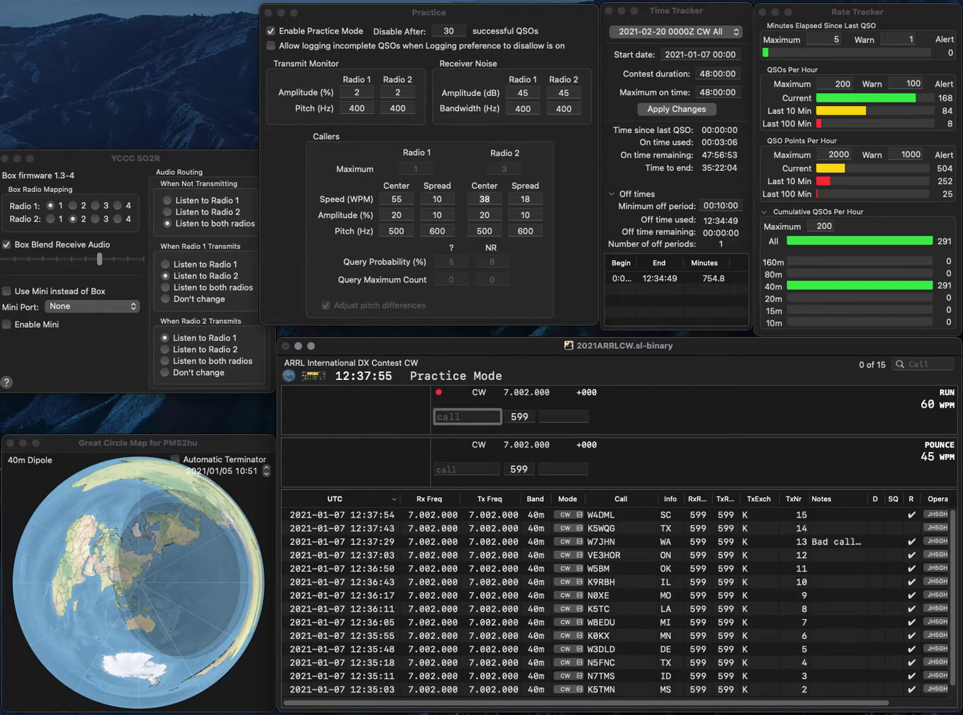
text(KJ)
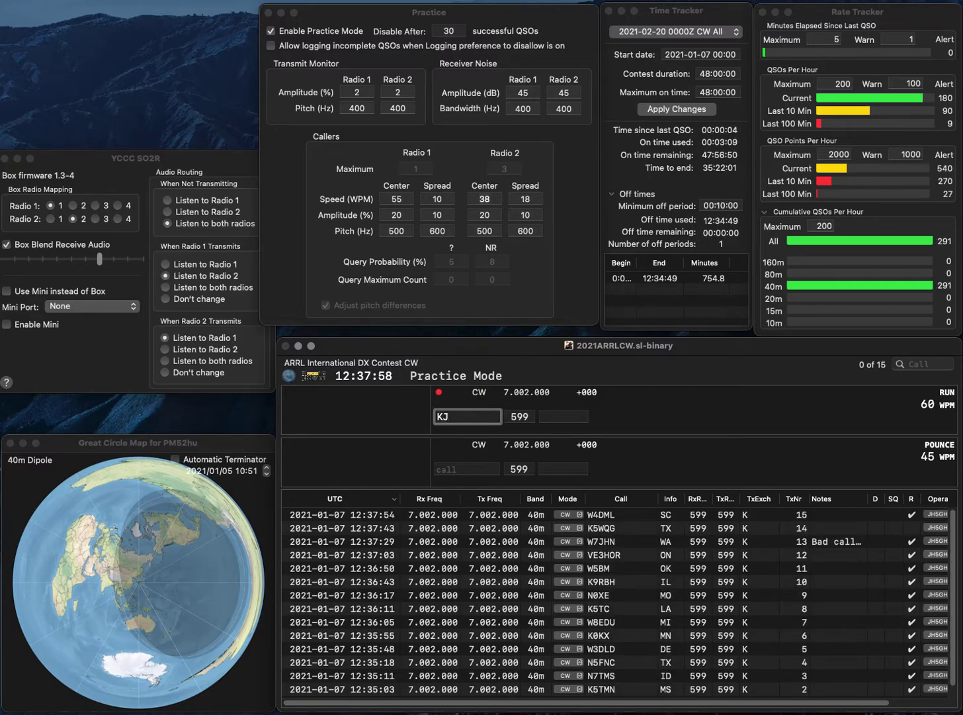
text(7MEB)
key(Return)
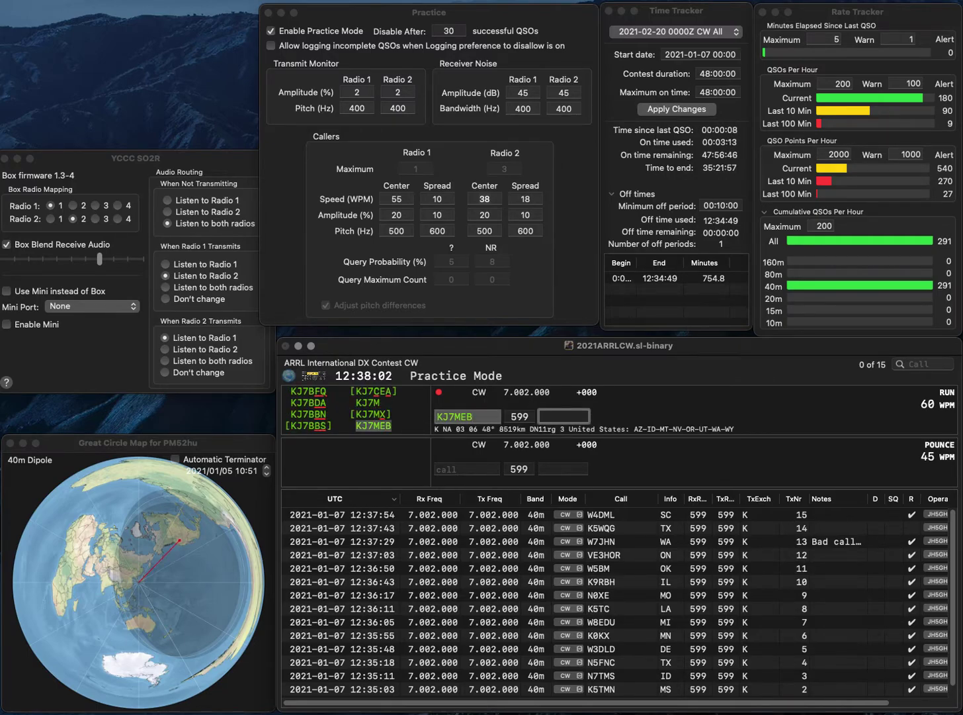
text(WY)
key(Return)
text(K2W)
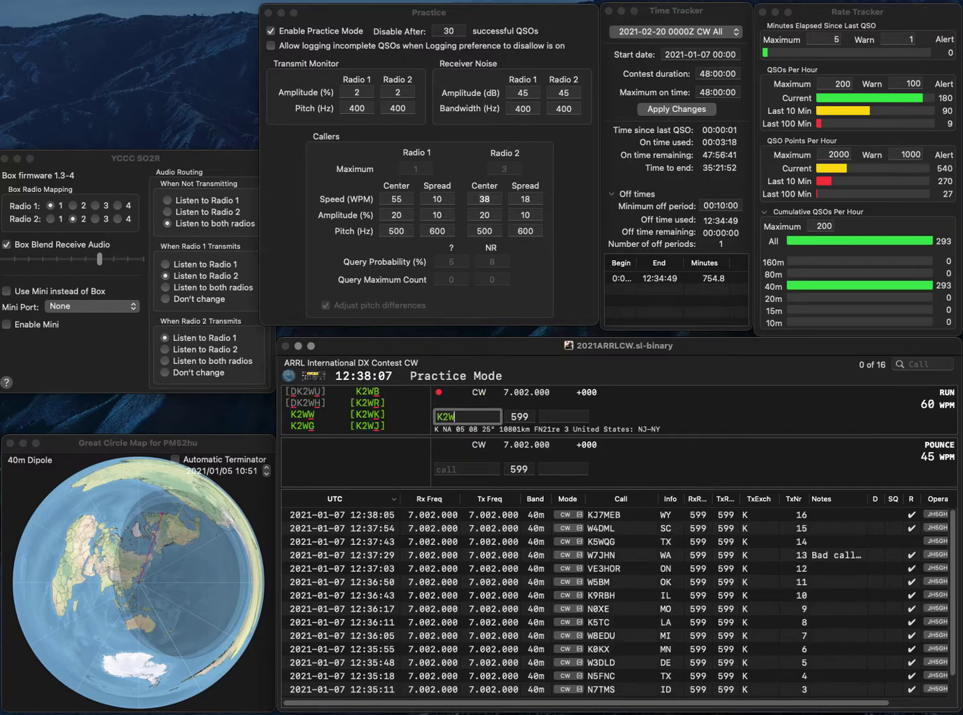
key(BackSpace)
text(PWJ)
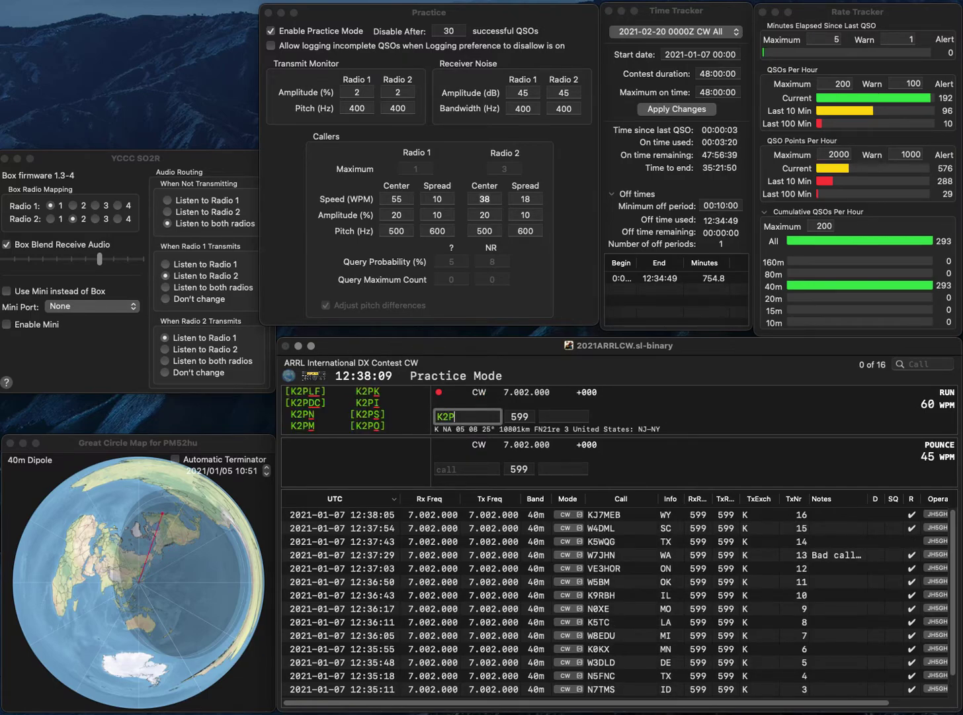
key(BackSpace)
key(BackSpace)
text(JL)
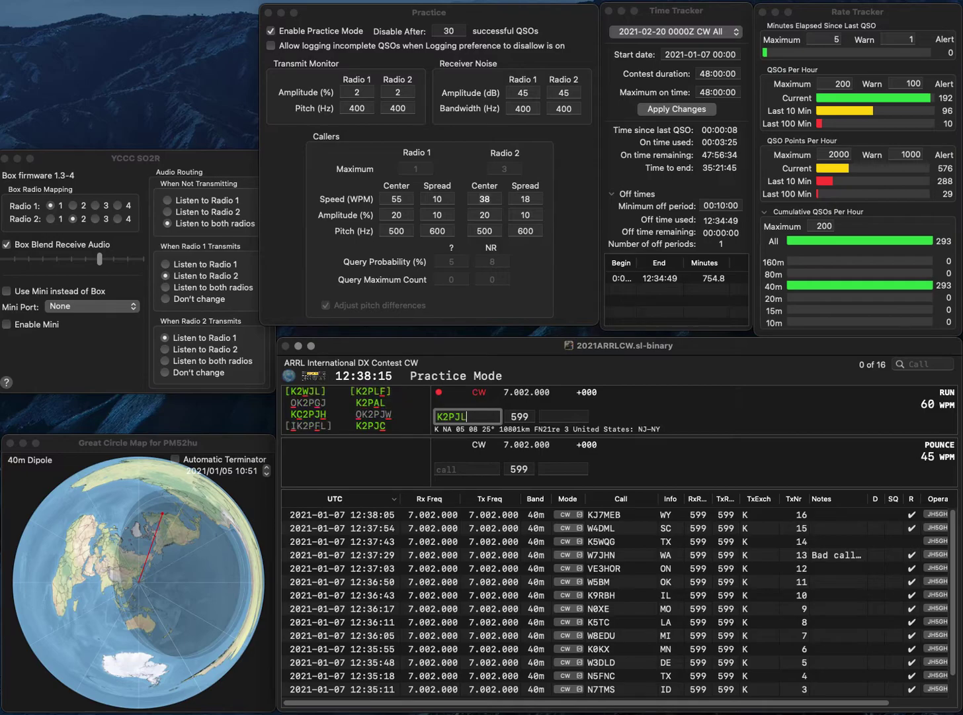
key(BackSpace)
key(BackSpace)
text(AL)
key(Return)
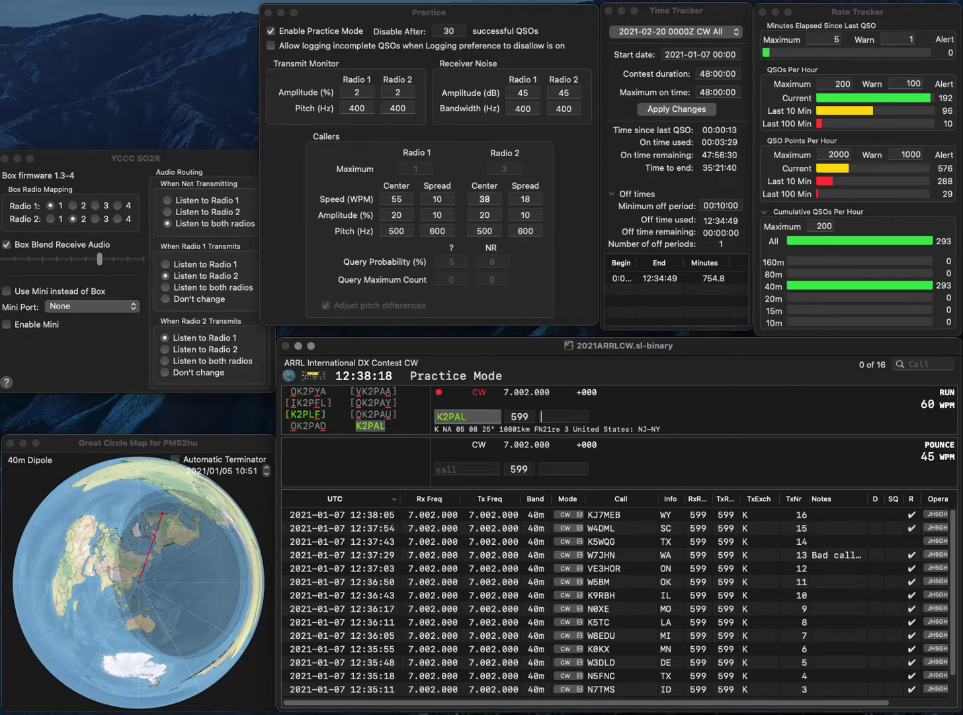
text(NY)
key(Return)
- Log a contact with WG0U on Radio 1 with exchange CO
text(WG0U)
key(Return)
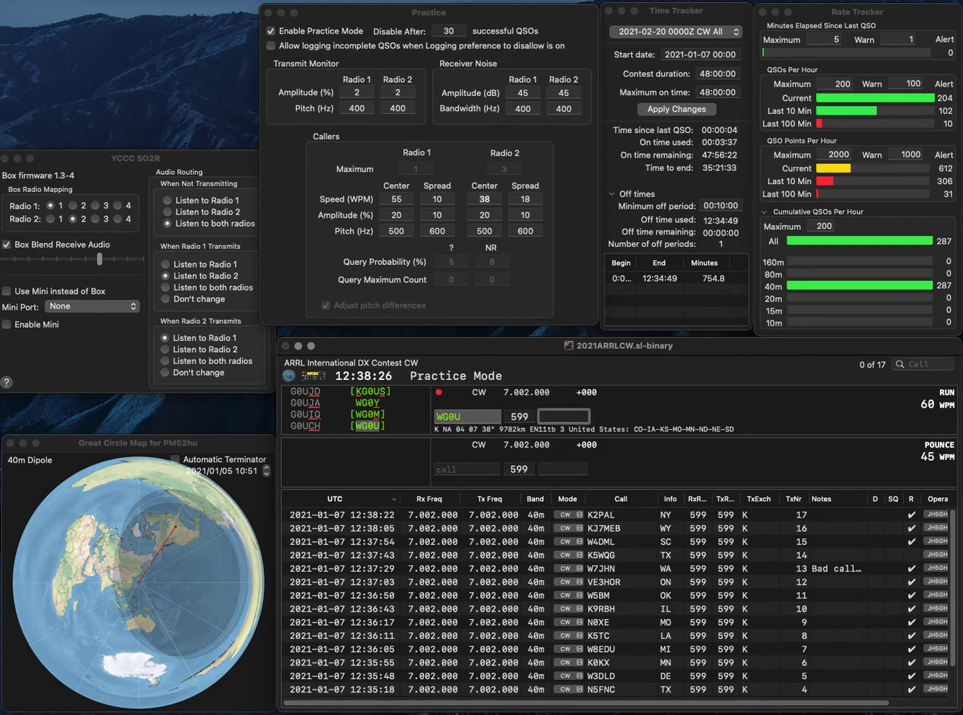
text(CO)
key(Return)
text(W6)
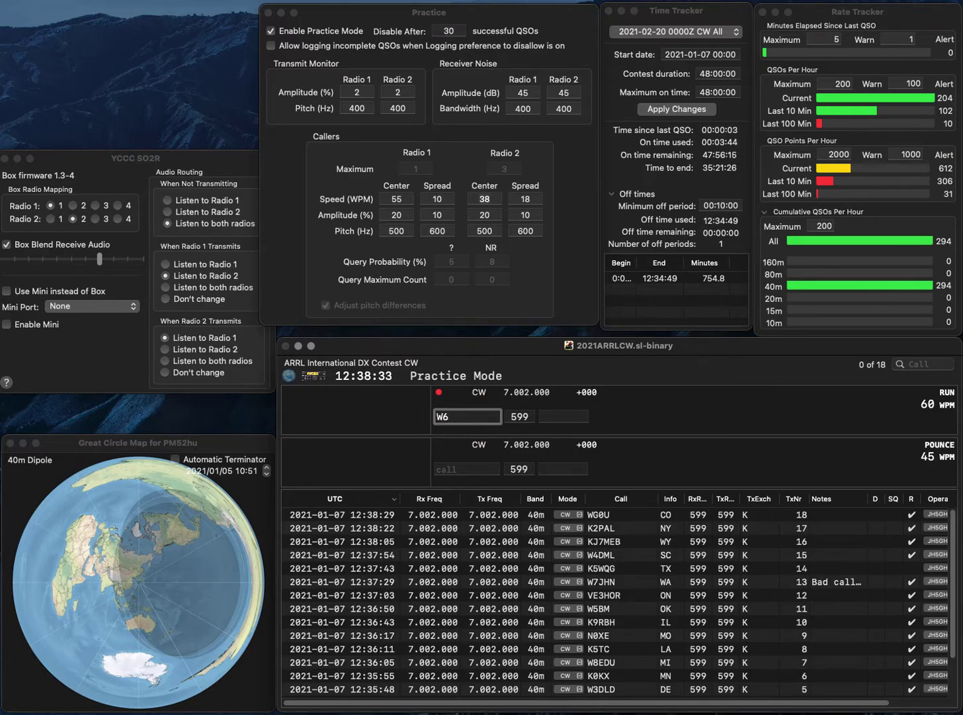
text(BX)
key(Tab)
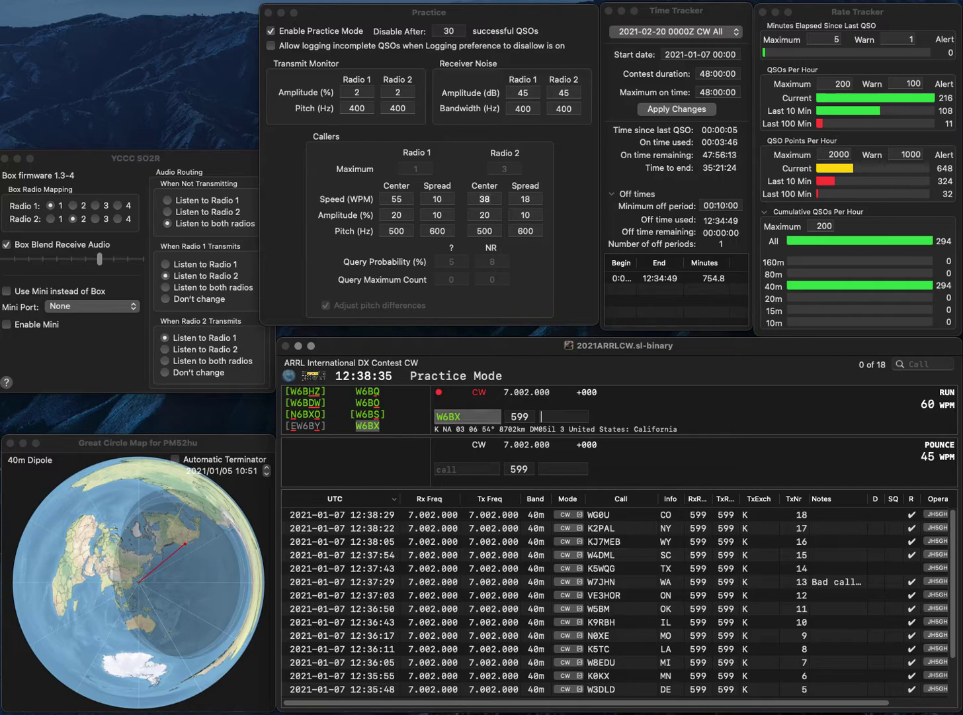
text(CA)
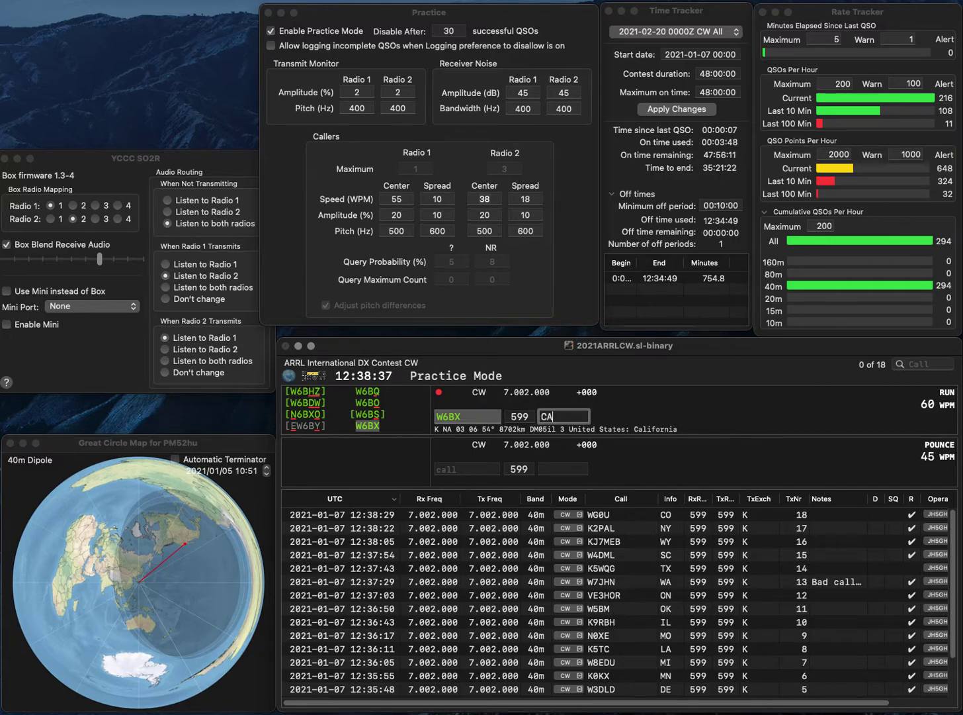
key(Return)
- Try copying the caller's call sign on Radio 1 as K2MG, K2NG and K2DG
text(K)
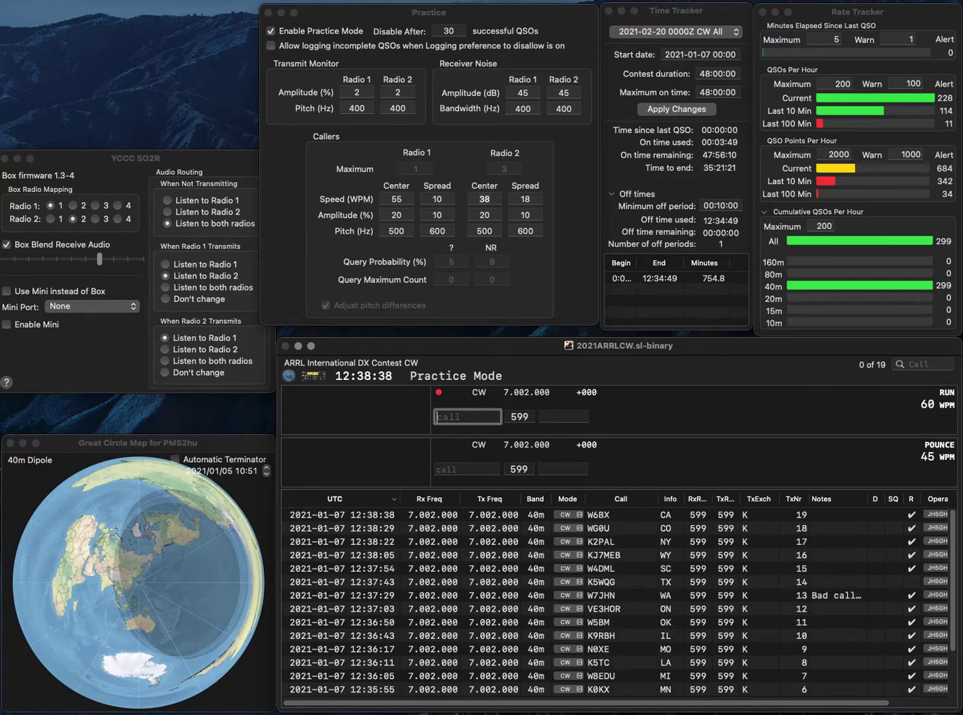
text(2MG)
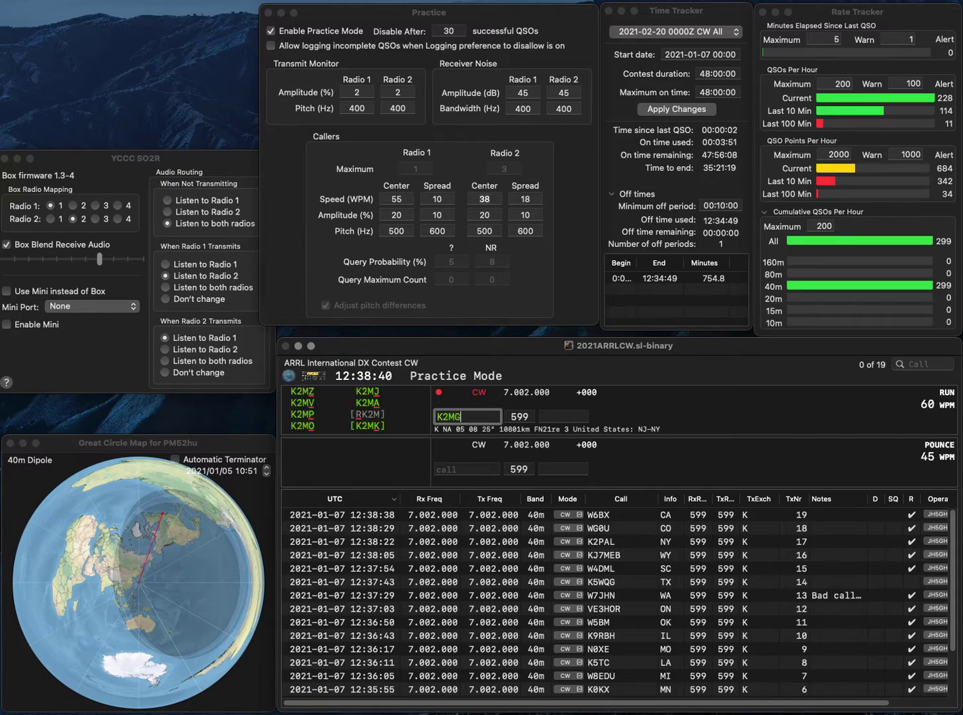
key(BackSpace)
key(BackSpace)
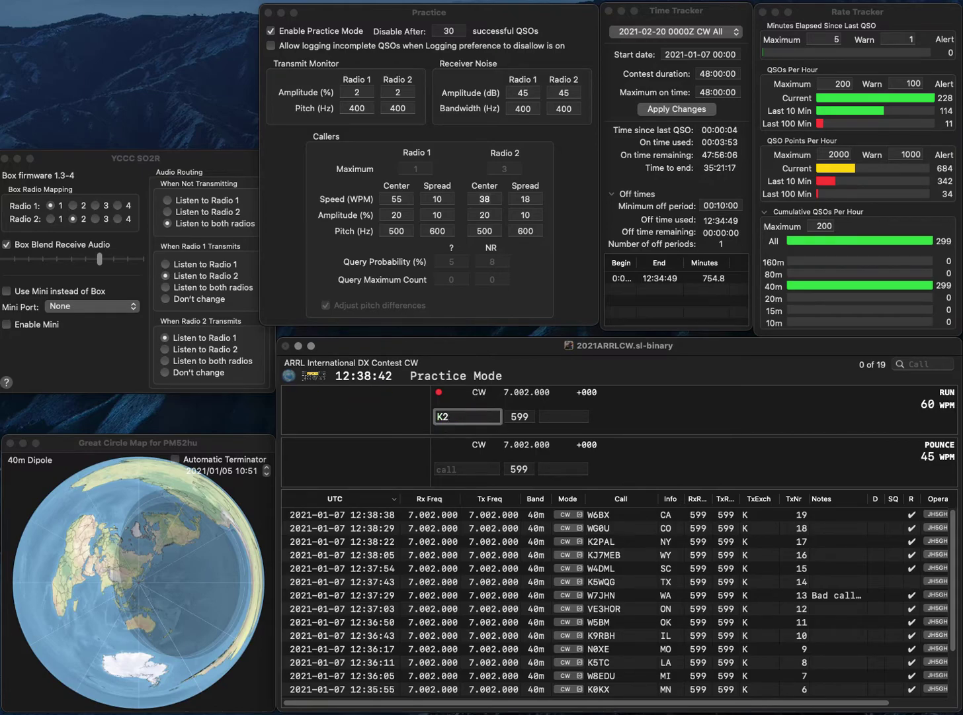
text(MG)
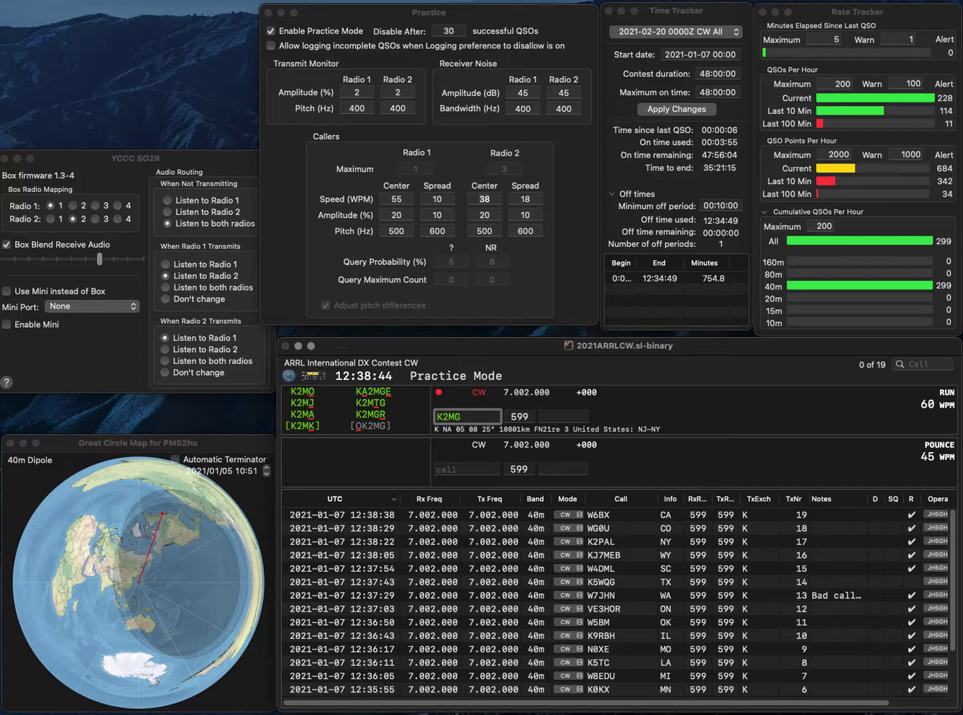
key(Left)
key(BackSpace)
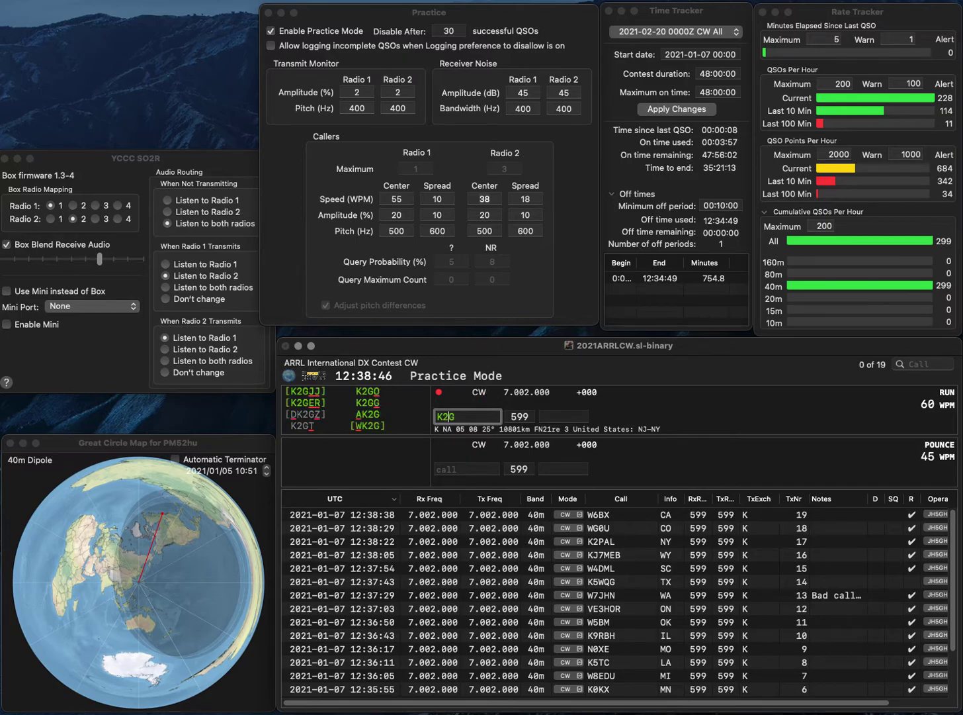
text(N)
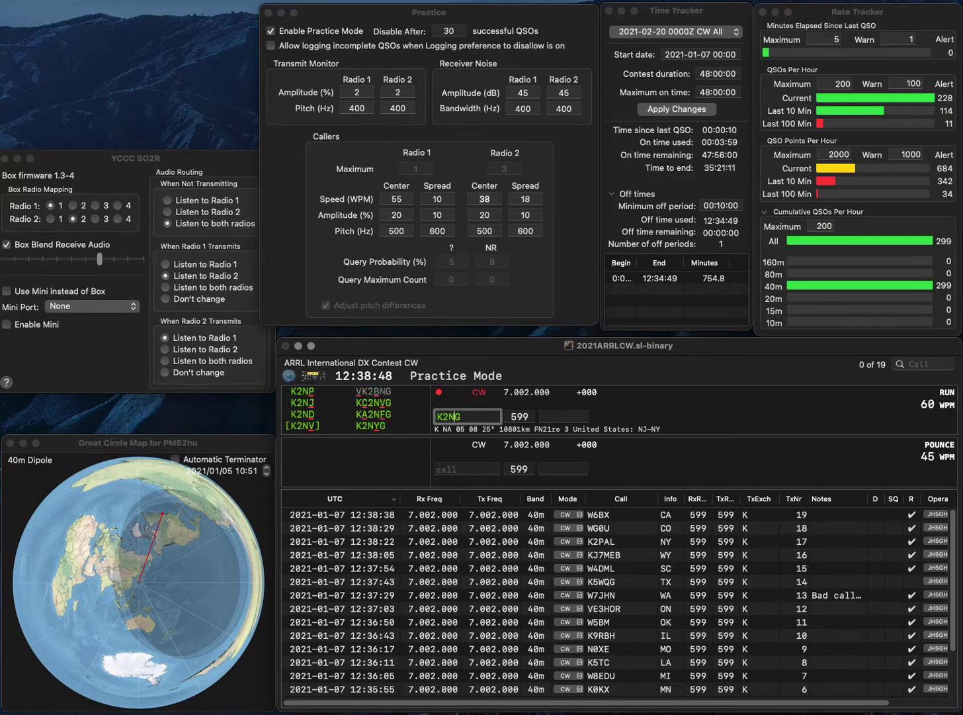
key(BackSpace)
text(D)
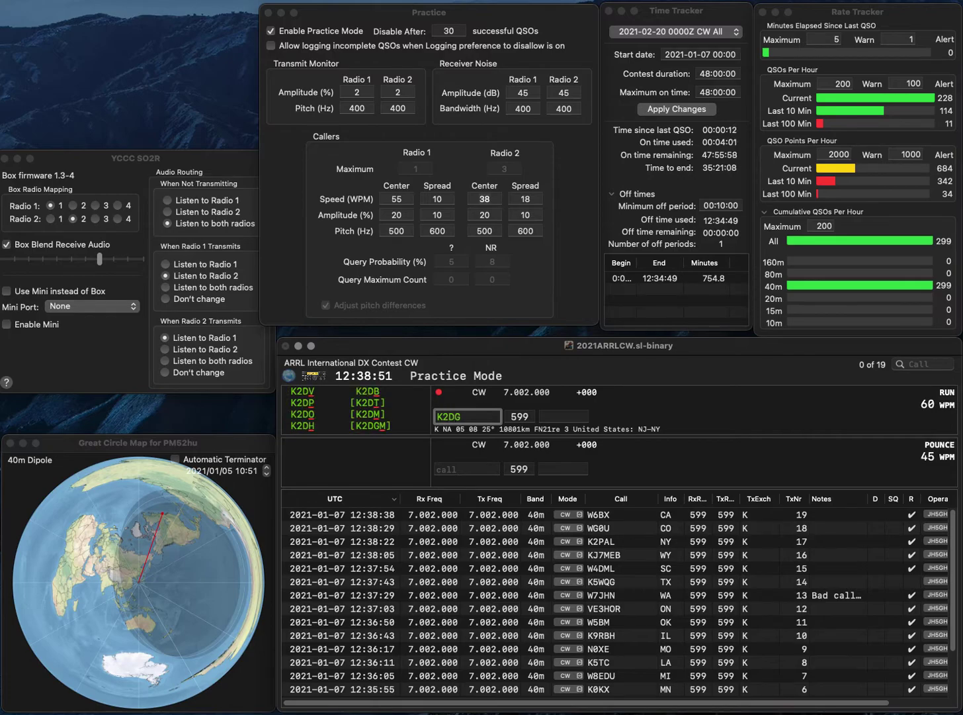
- Try the call sign variants K2NZ, K3NZ and K3DZ for the same caller on Radio 1
key(BackSpace)
key(Delete)
text(Z)
key(Left)
key(BackSpace)
text(N)
key(Left)
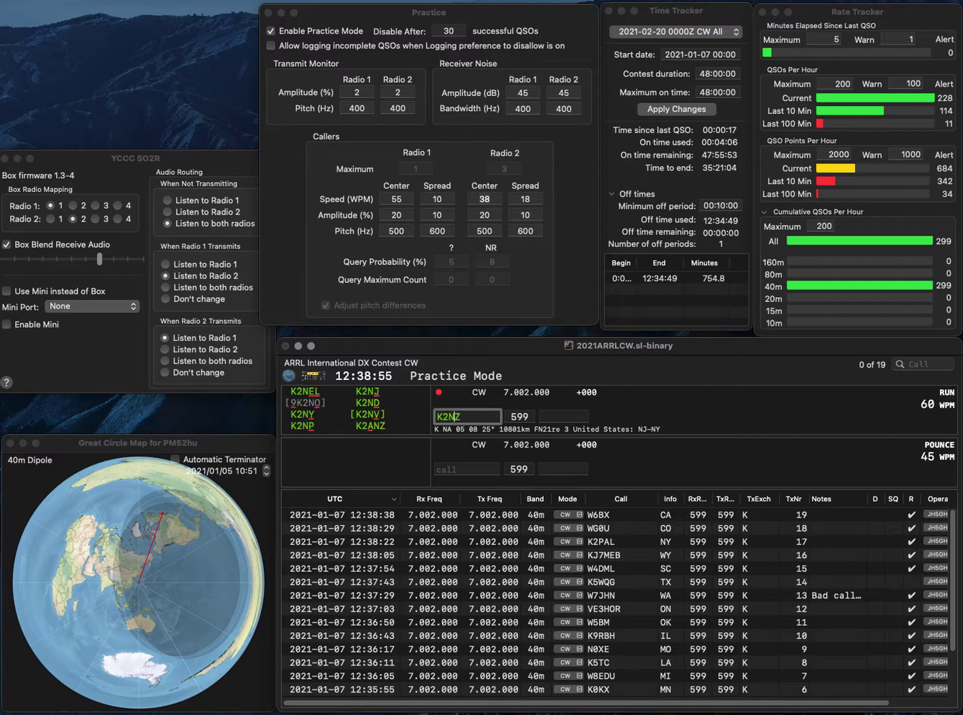
text(3)
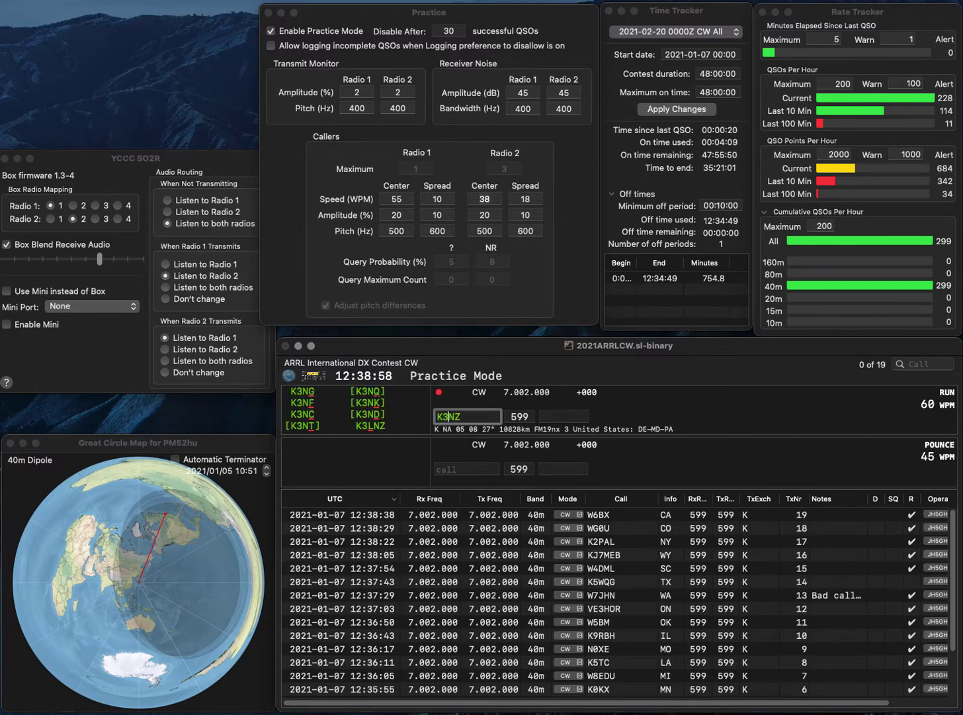
key(Delete)
text(D)
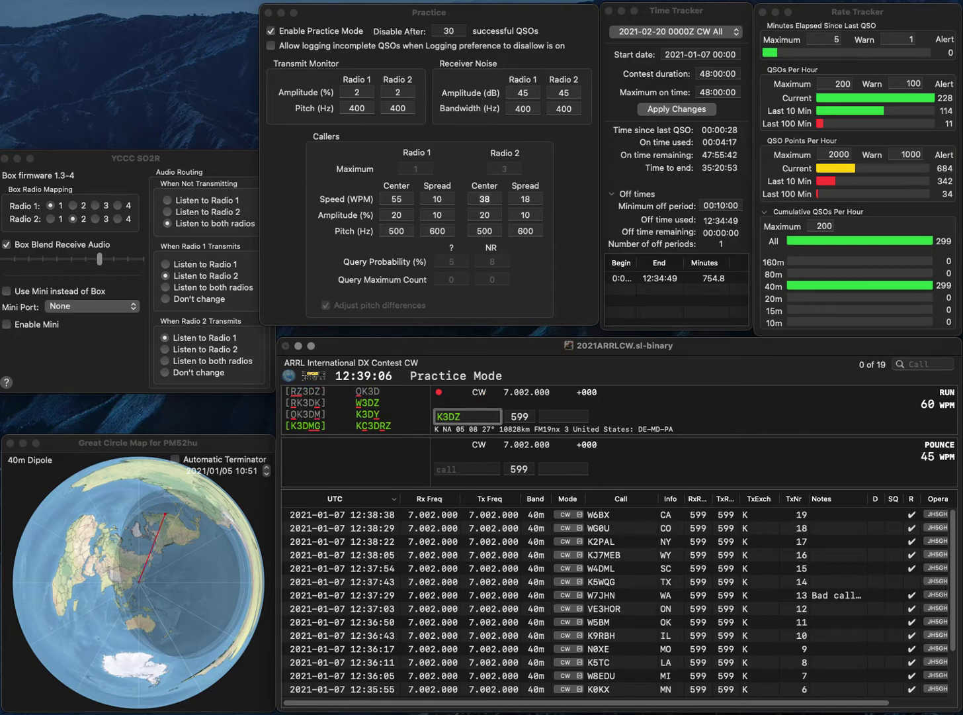
text(K2GZ)
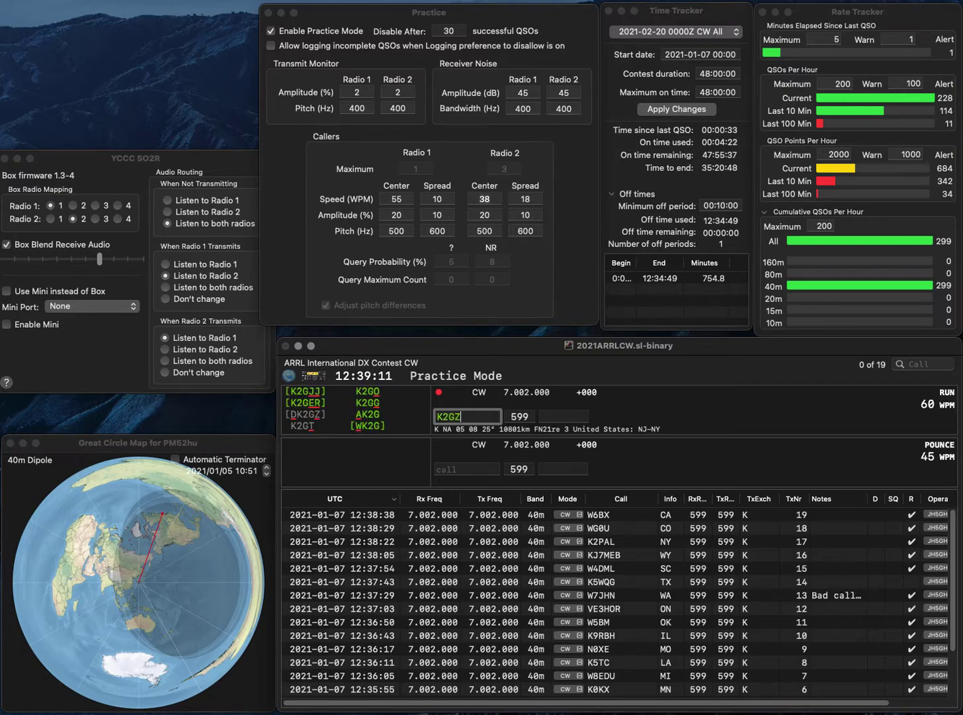
key(Left)
key(BackSpace)
text(N)
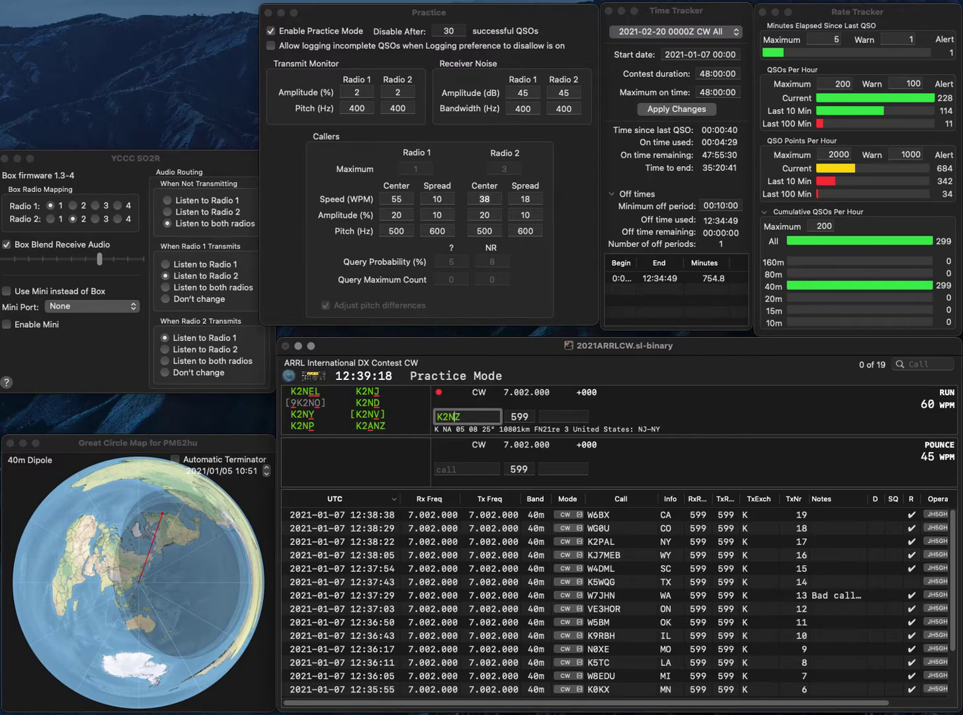
key(Left)
key(BackSpace)
text(3)
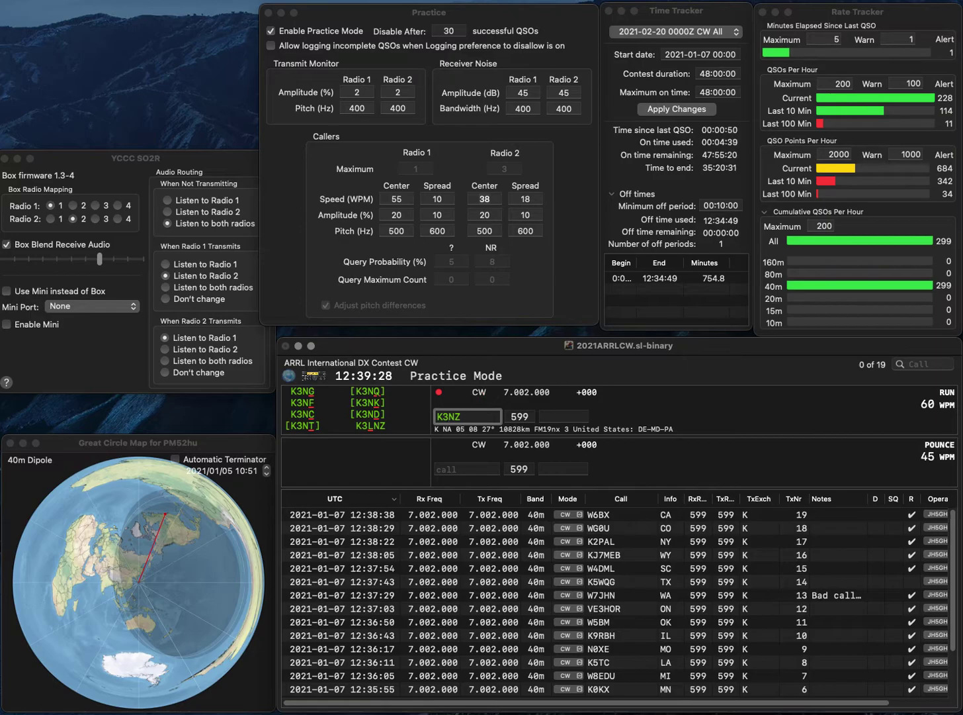
key(BackSpace)
text(G)
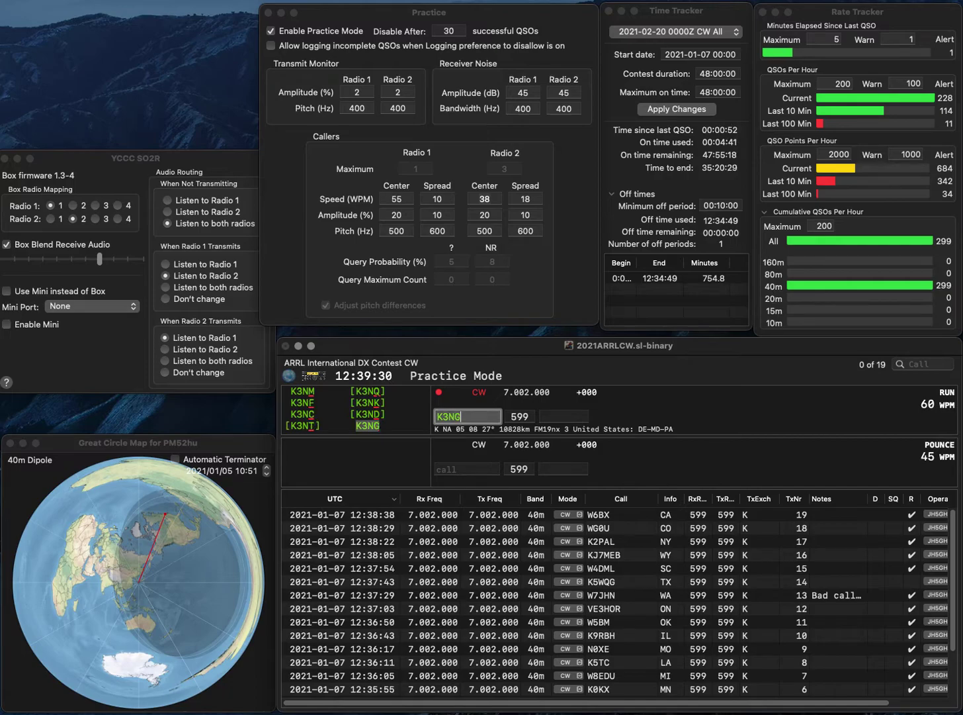
key(space)
text(MD)
key(Return)
text(W2EME)
key(BackSpace)
key(BackSpace)
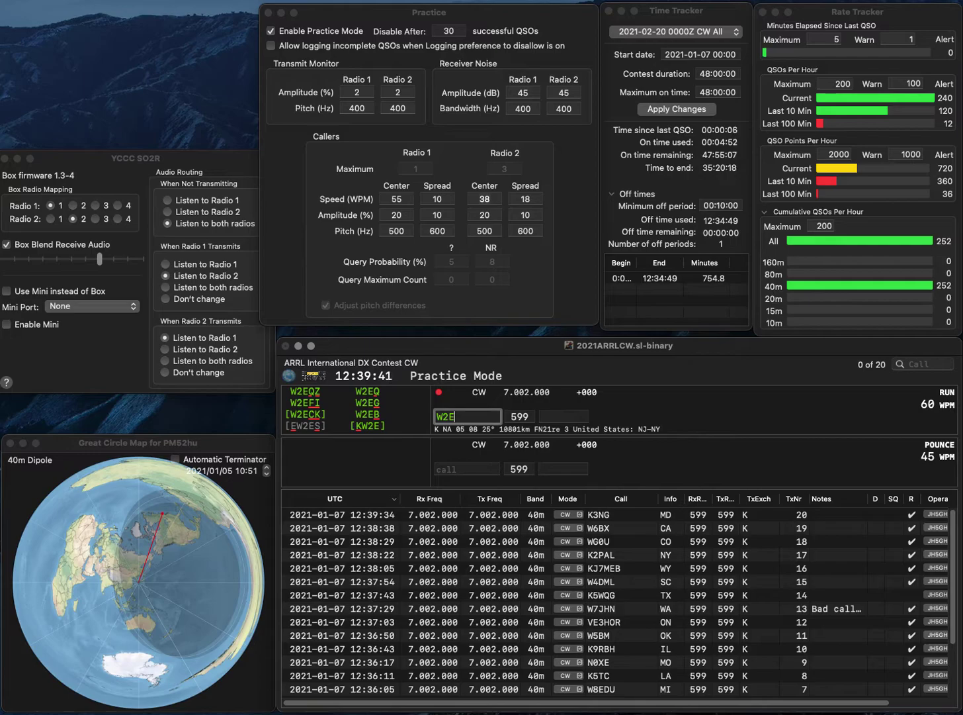
key(BackSpace)
text(3E)
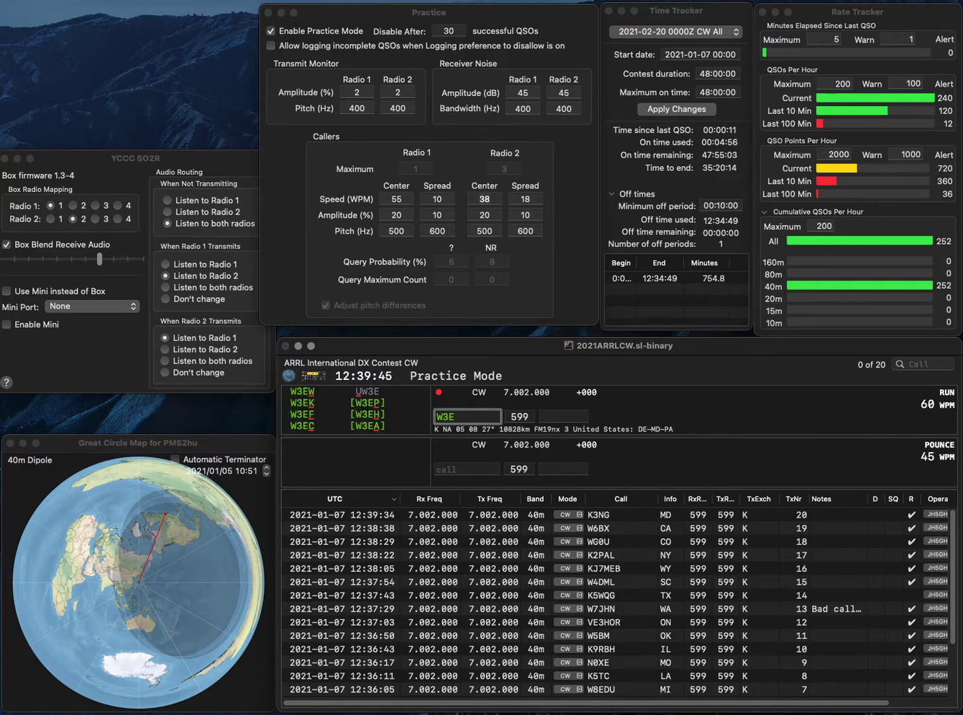
text(NM)
click(563, 415)
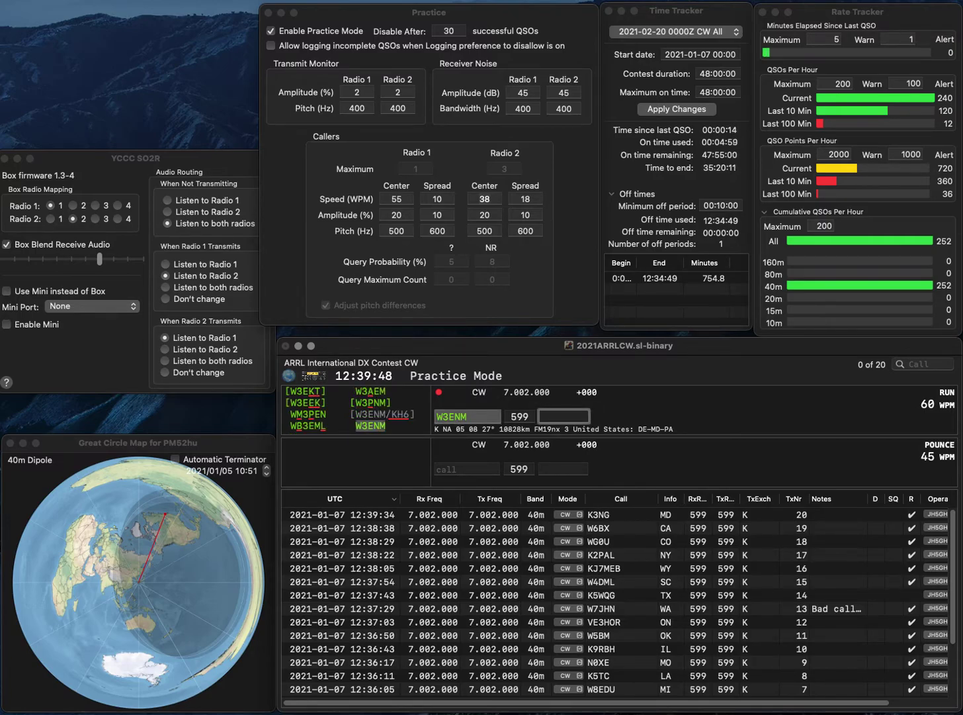
text(MD)
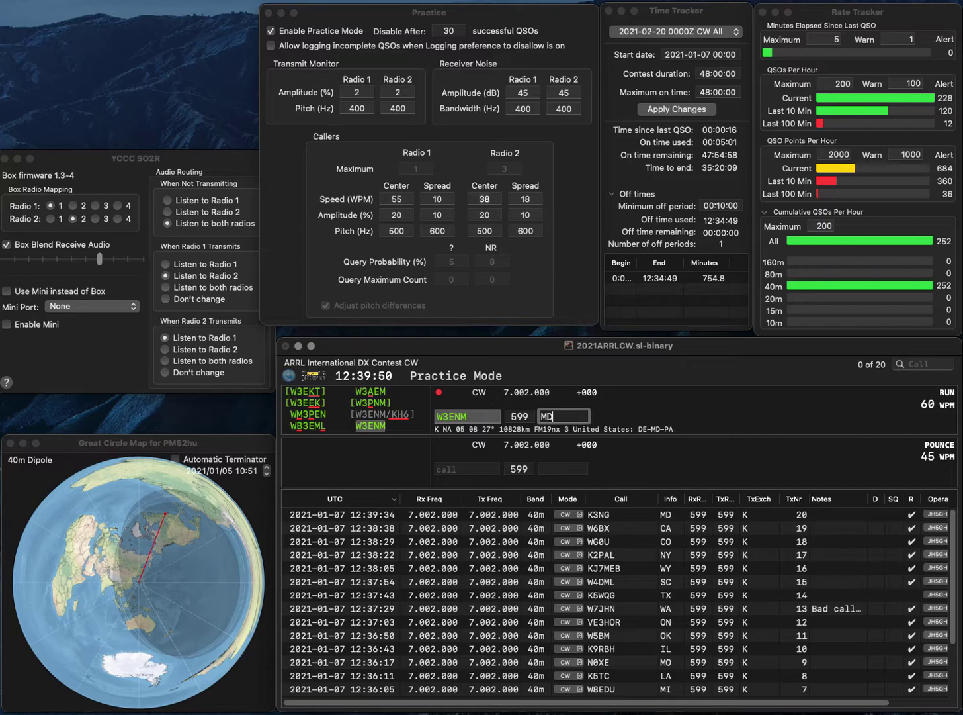
key(Return)
text(AJ)
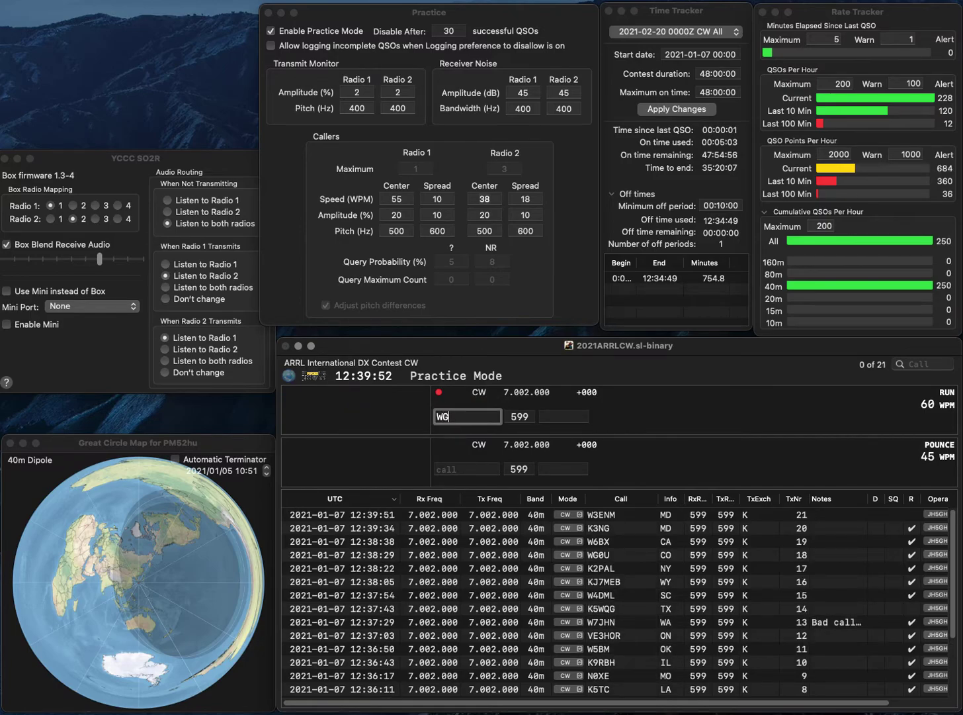
text(2)
key(BackSpace)
text(G2J)
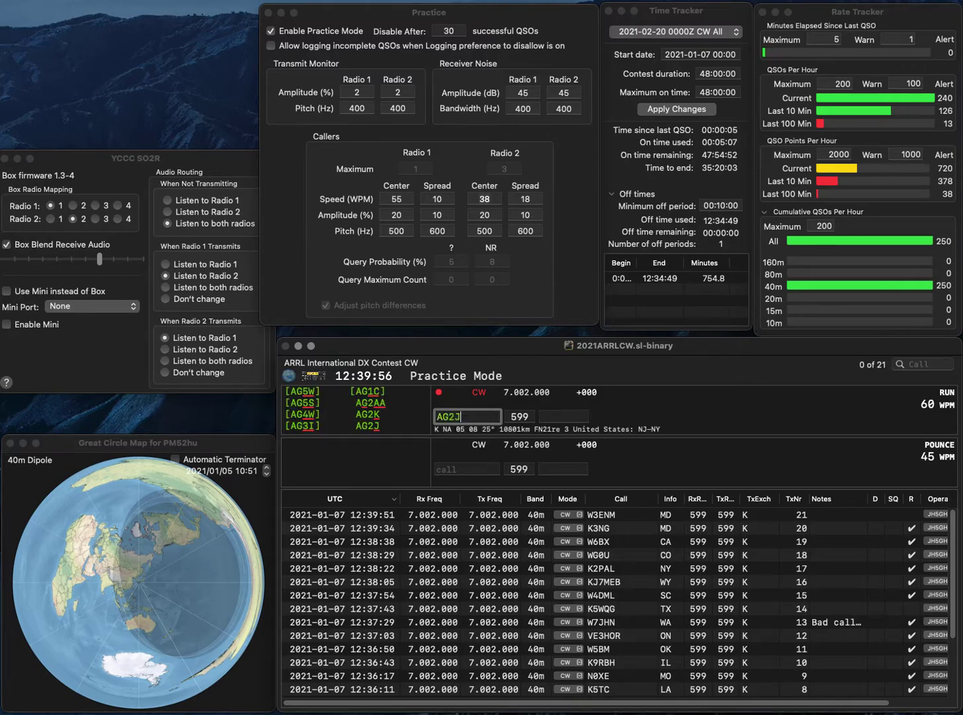
key(space)
text(N)
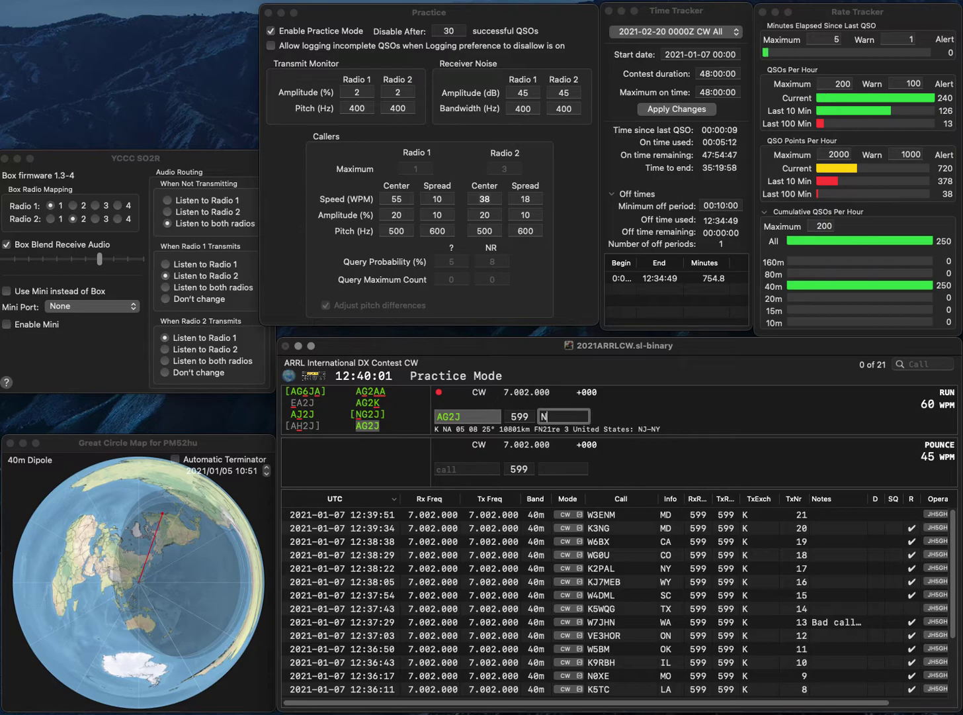
text(Y)
key(Return)
text(A)
key(BackSpace)
text(W4)
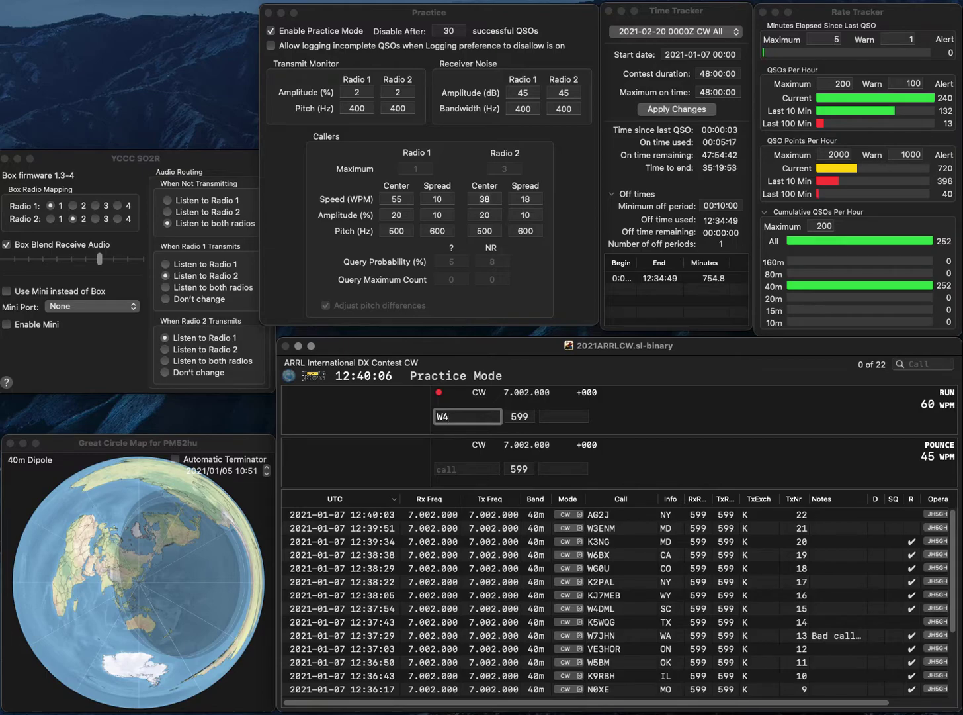
text(CDX)
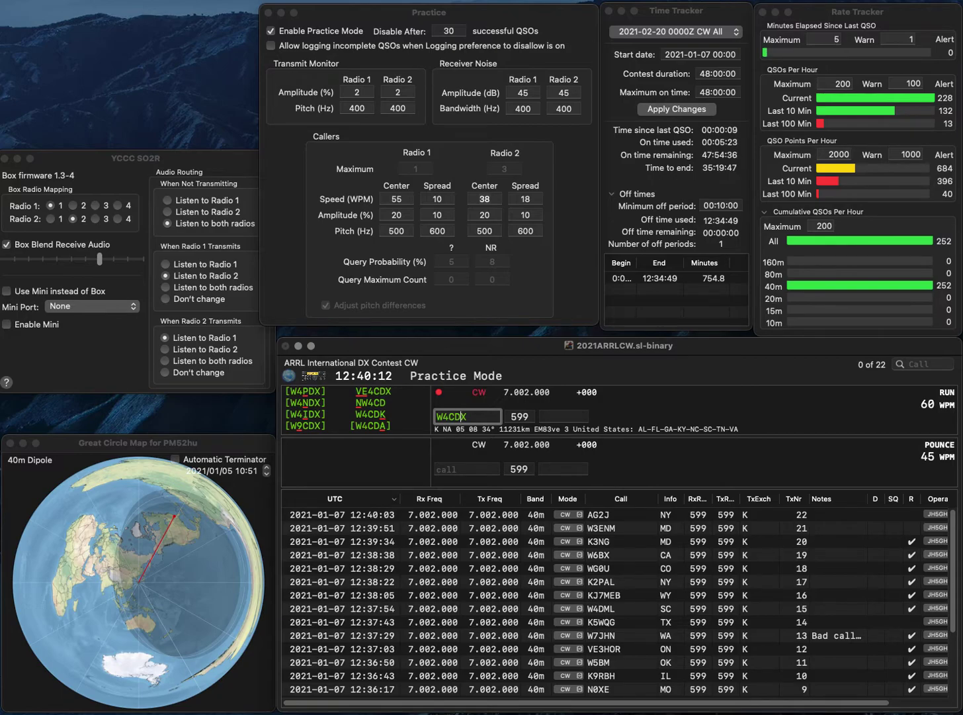
key(BackSpace)
text(K)
key(Tab)
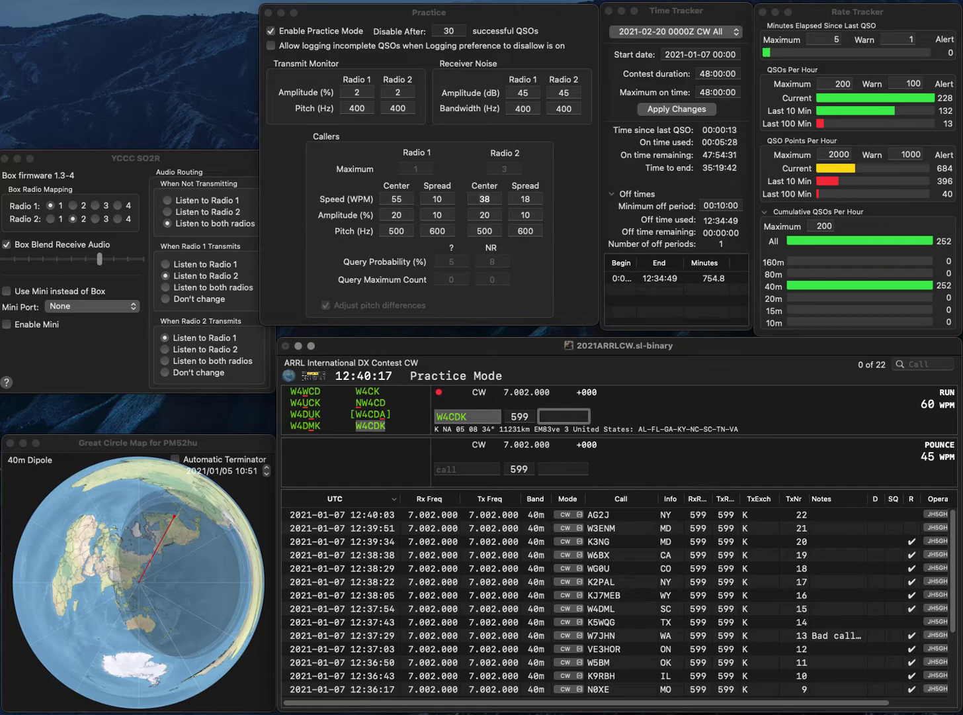
key(Return)
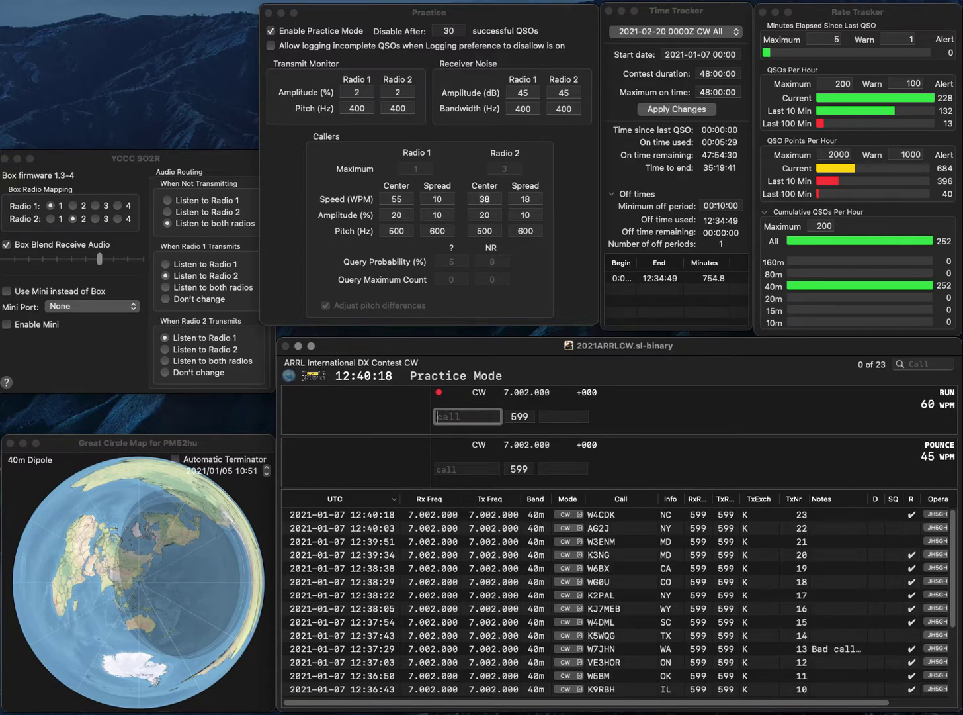
- Log a contact with AF6F on Radio 1 with exchange CA
text(AF6F)
key(space)
text(CA)
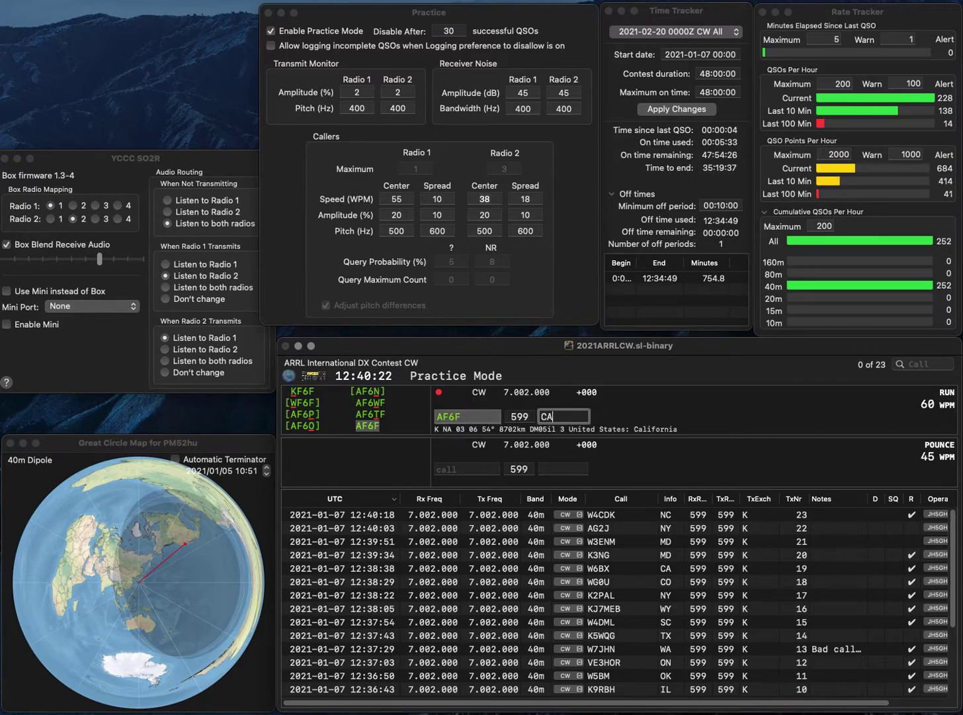
key(Return)
text(K)
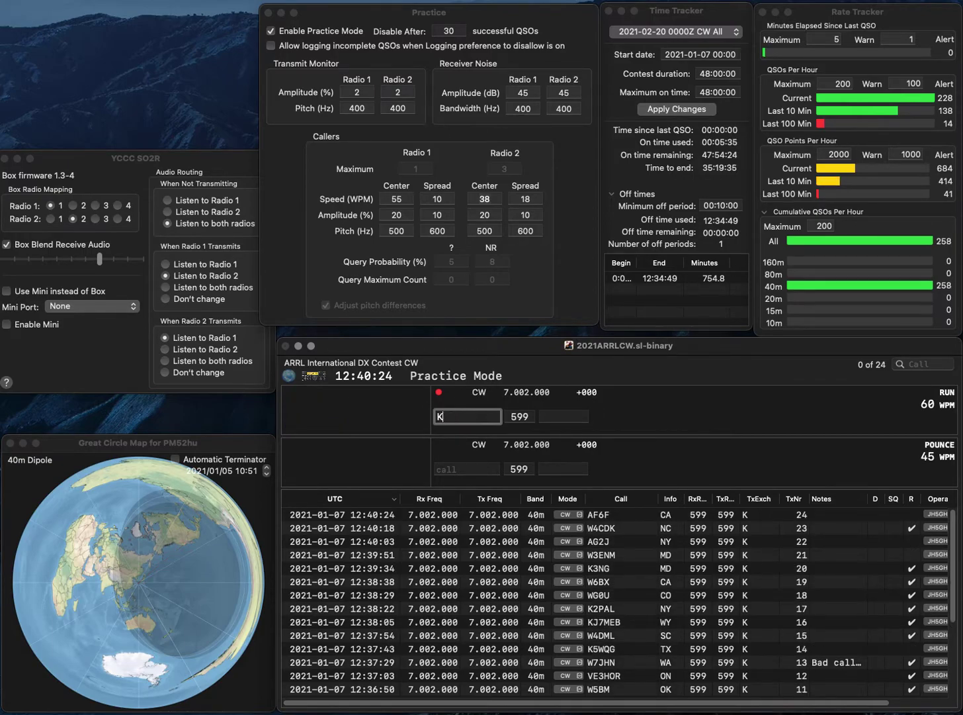
text(A6Y)
key(space)
text(CA)
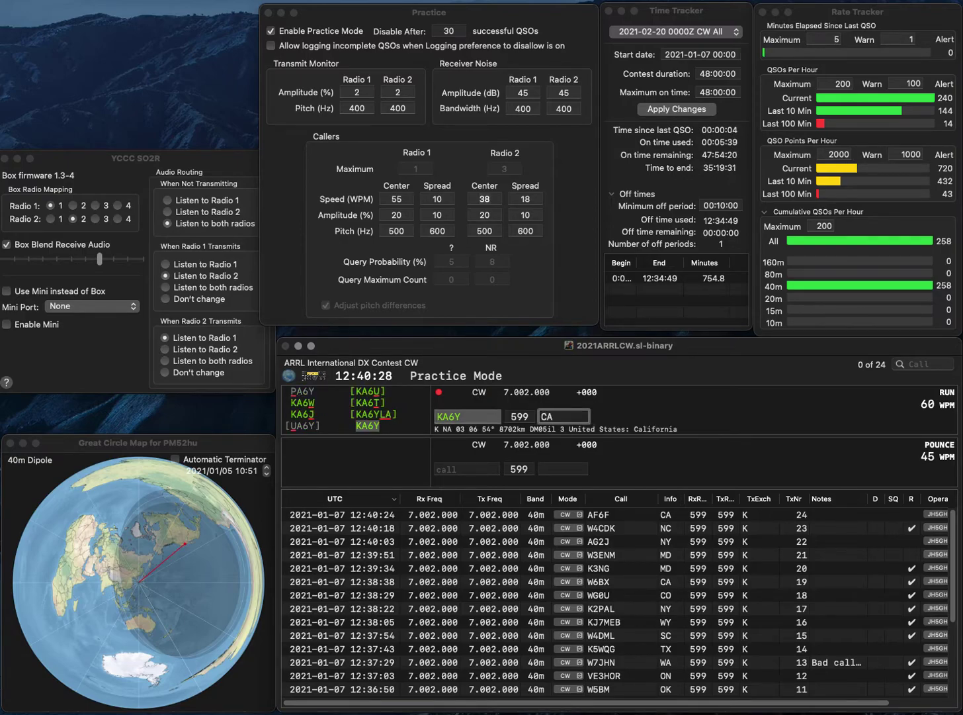
key(Return)
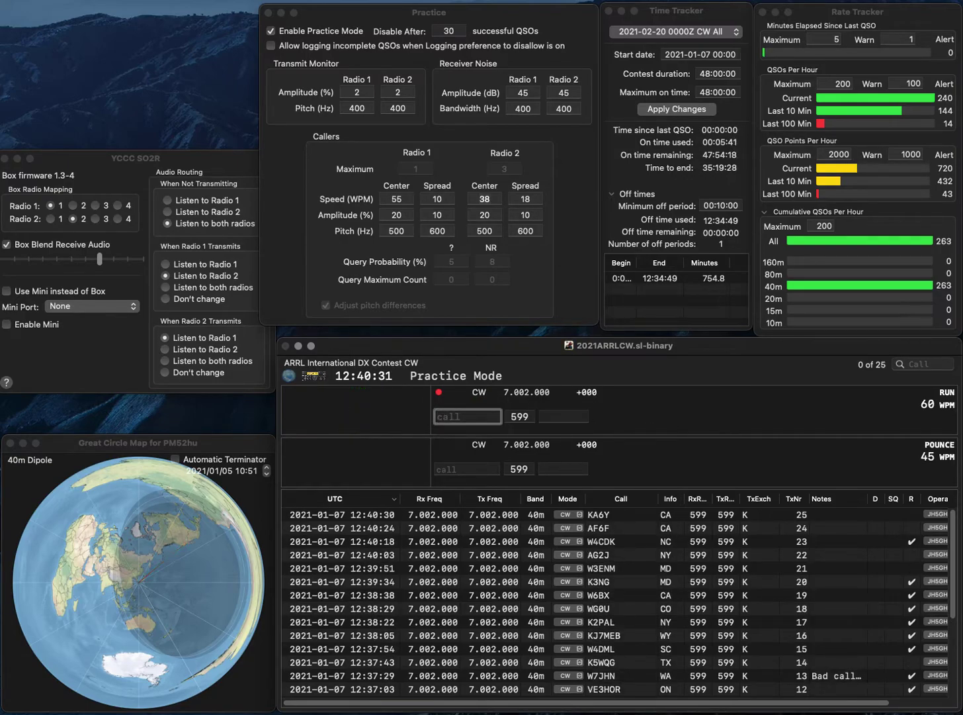
text(NS3X)
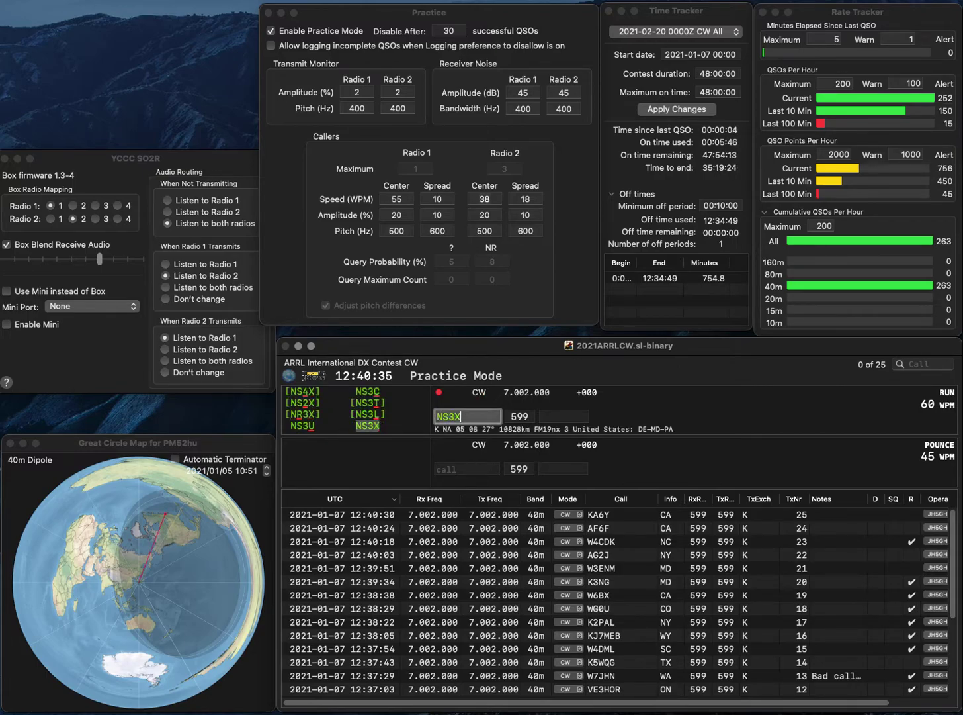
key(Return)
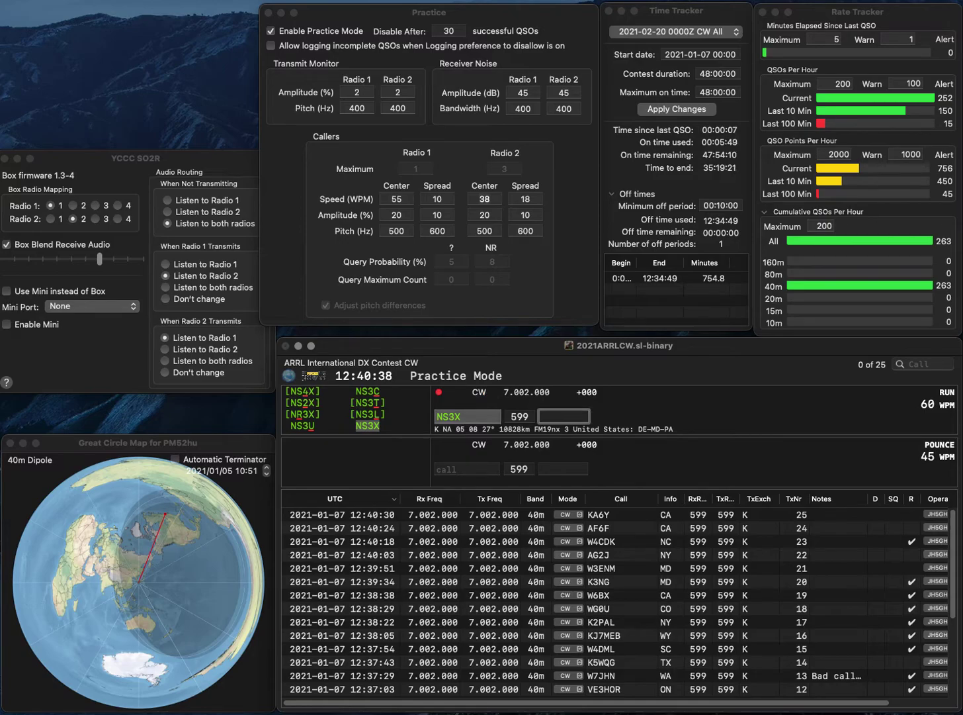
key(Return)
text(N)
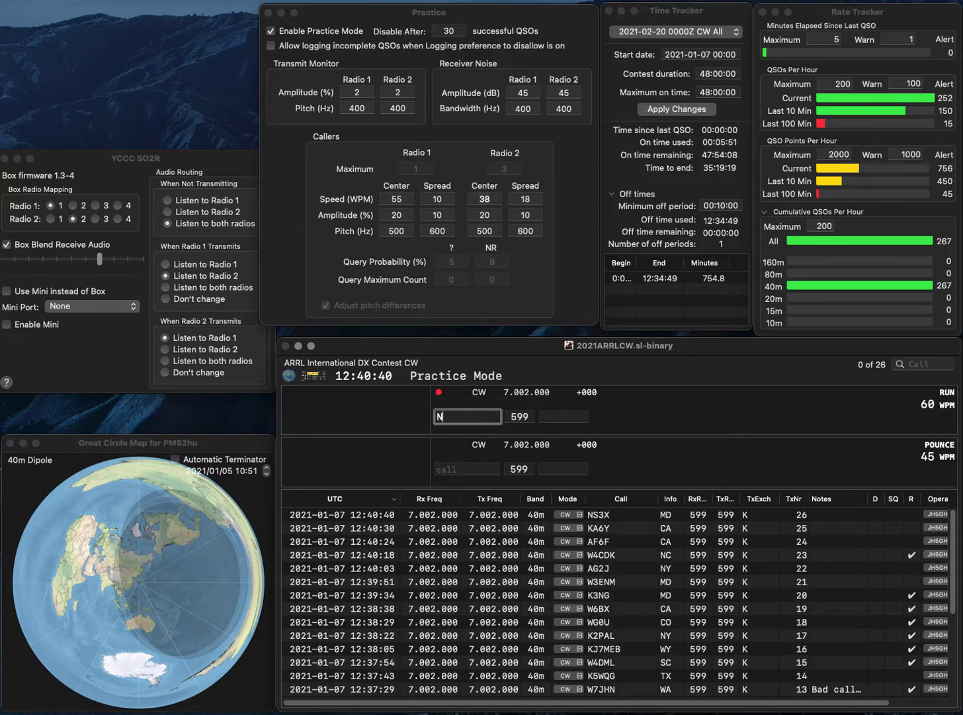
text(A5G)
key(space)
text(LA)
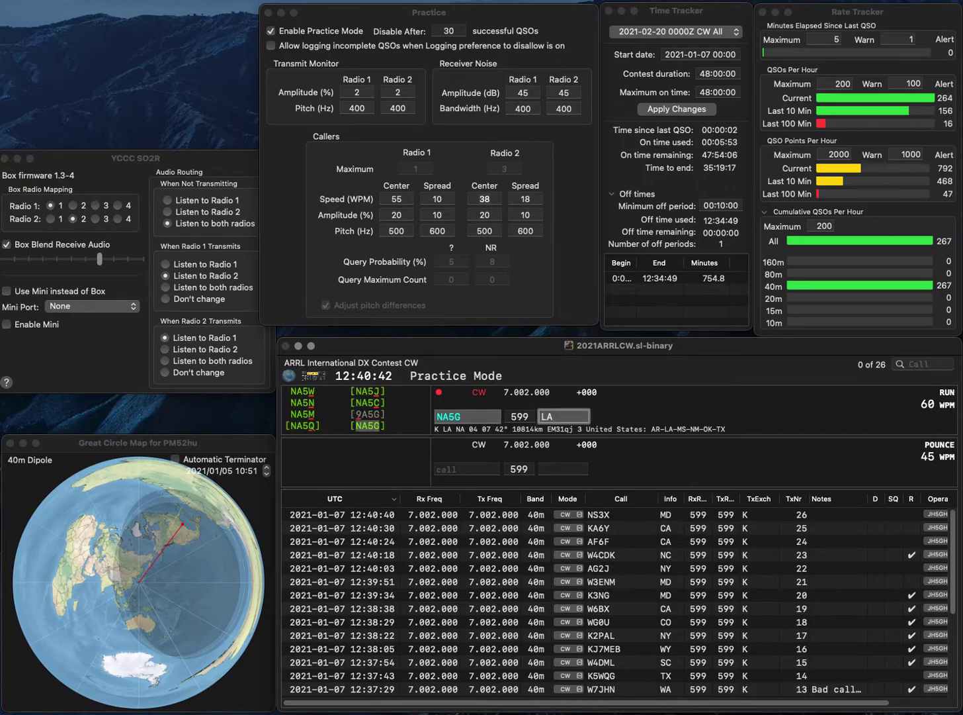
key(Return)
text(K9)
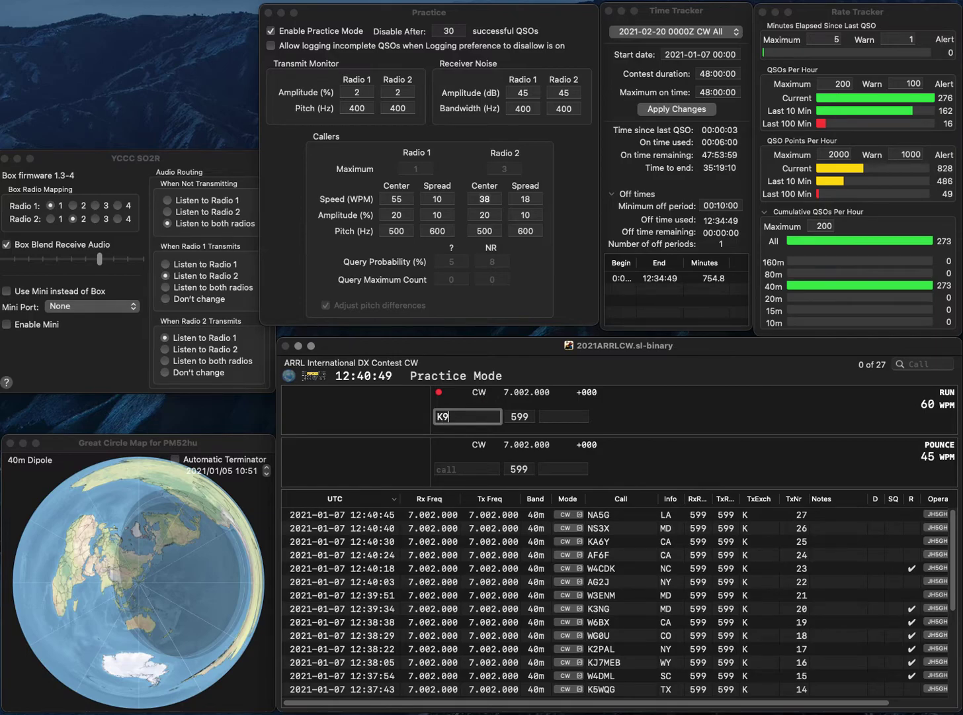
text(DUR)
key(space)
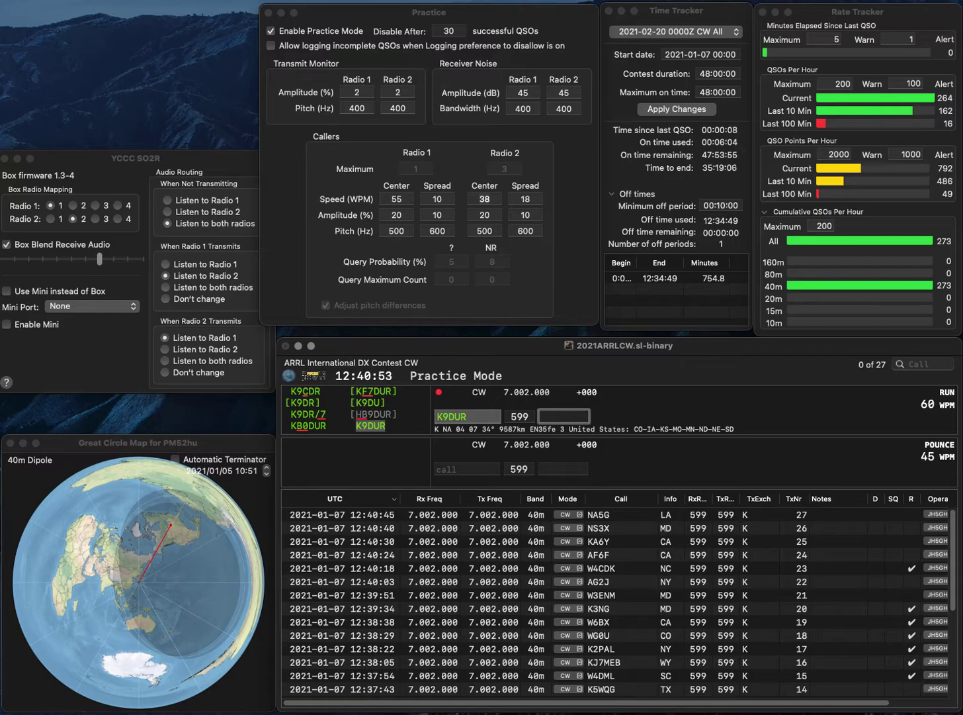
key(Return)
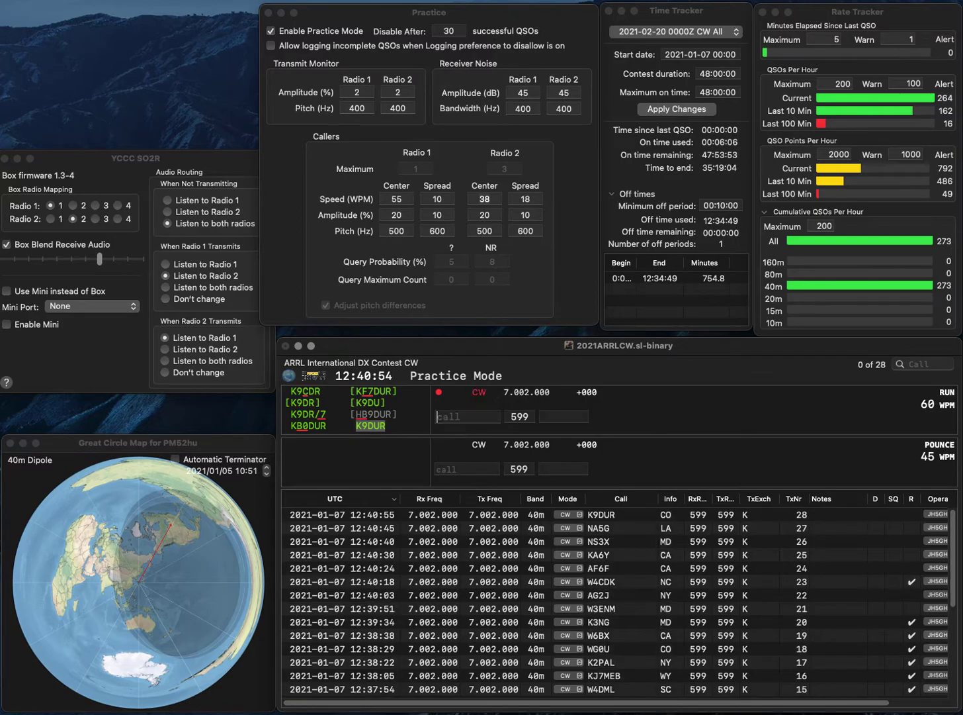
text(WA4Y)
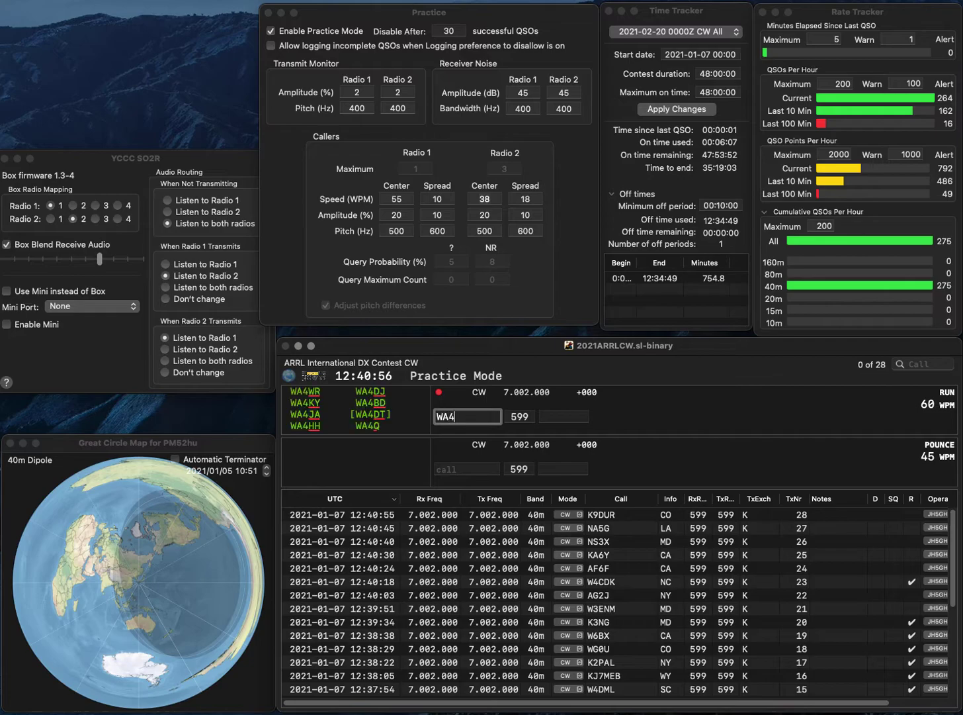
click(454, 416)
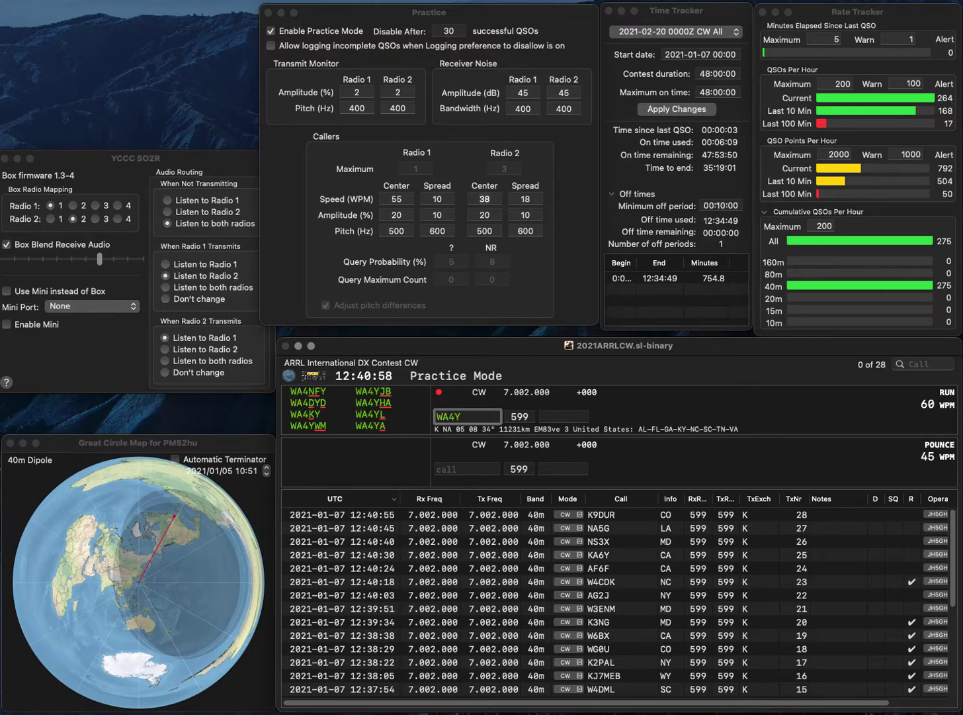
text(UJ)
key(Return)
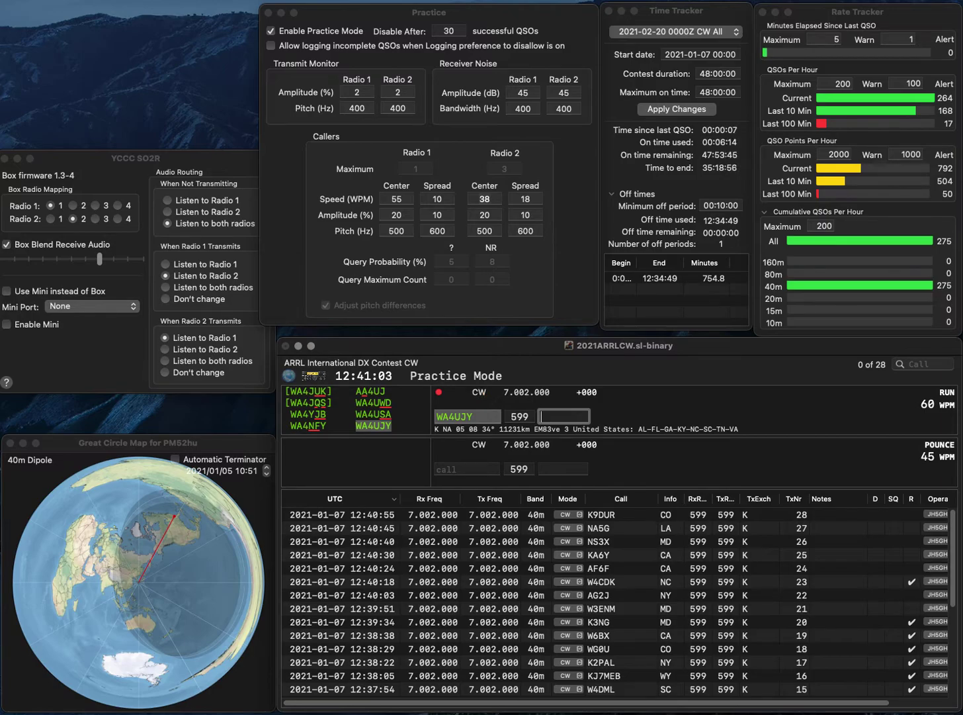
text(NC)
key(Return)
text(W7UF)
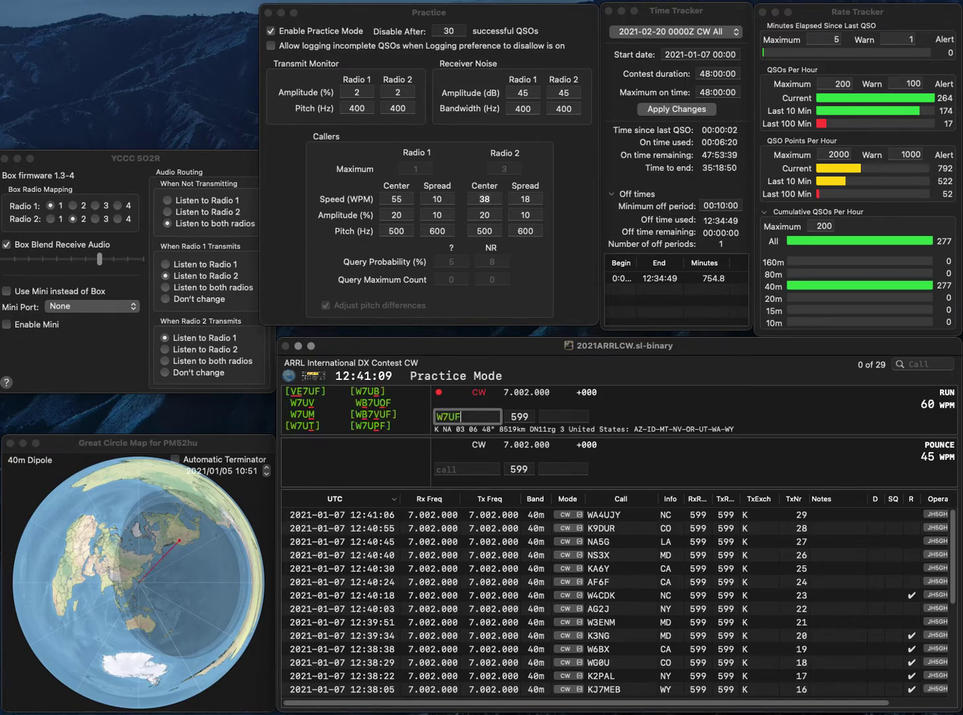
key(Left)
key(BackSpace)
text(8)
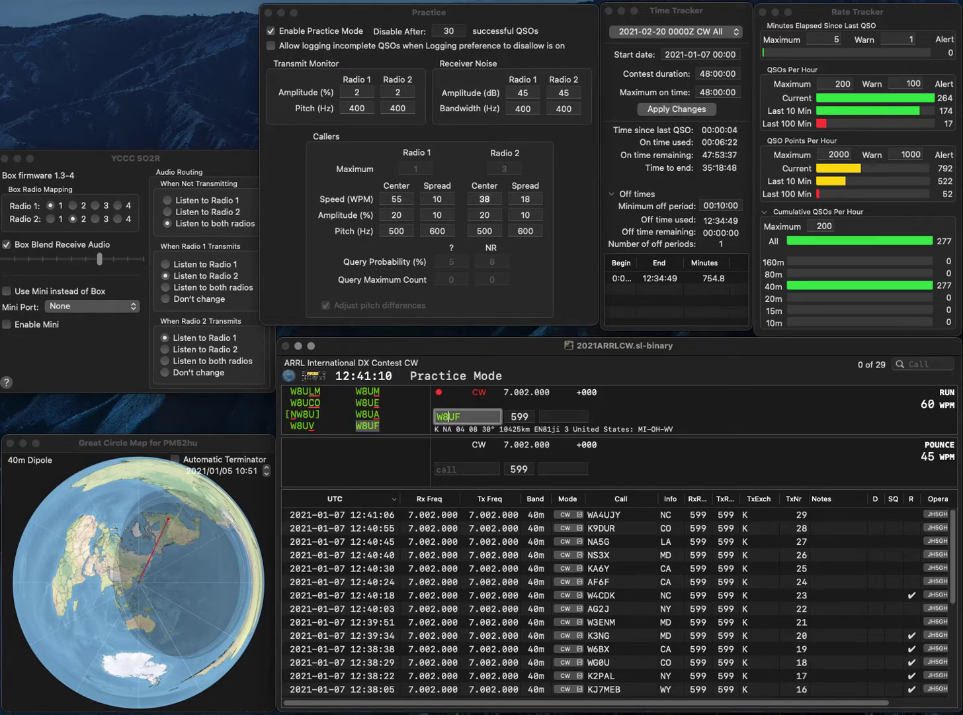
key(Return)
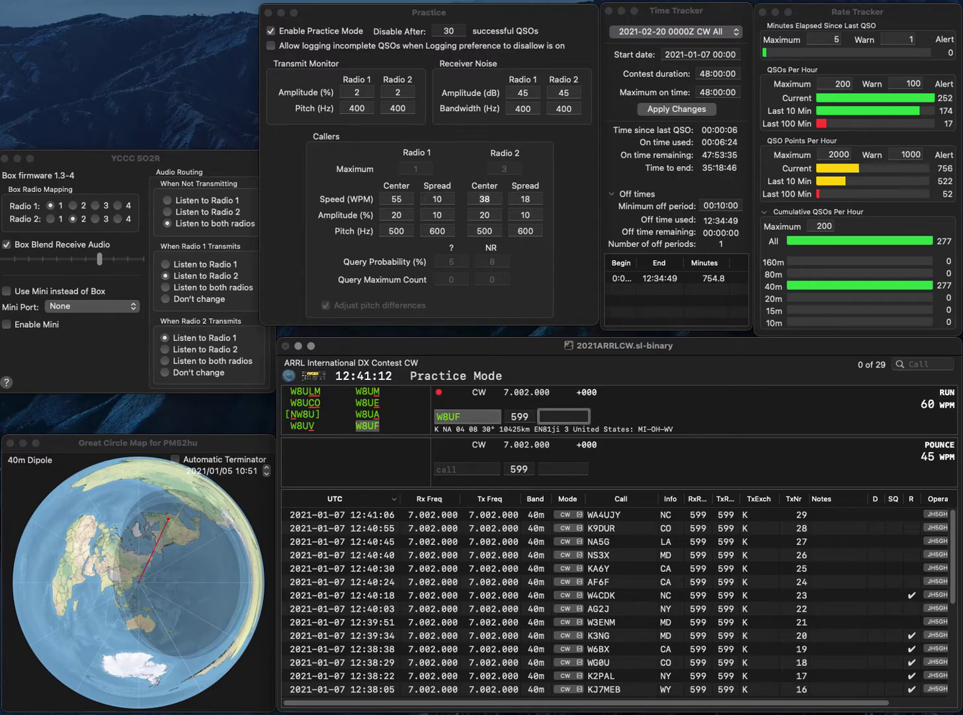
text(MI)
key(Return)
text(AC8PL)
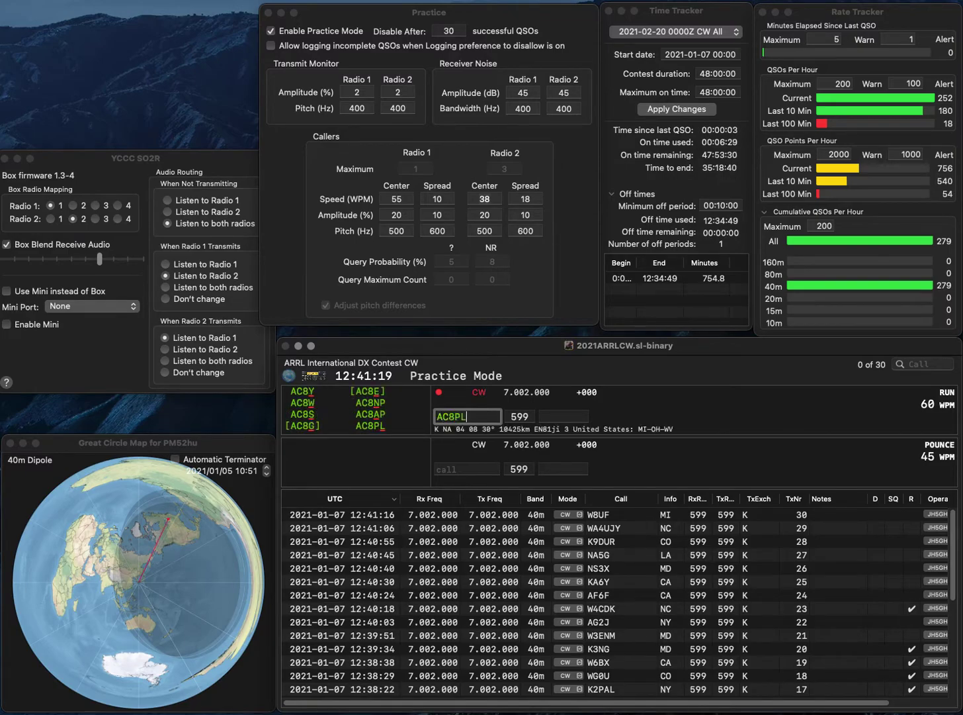
key(Return)
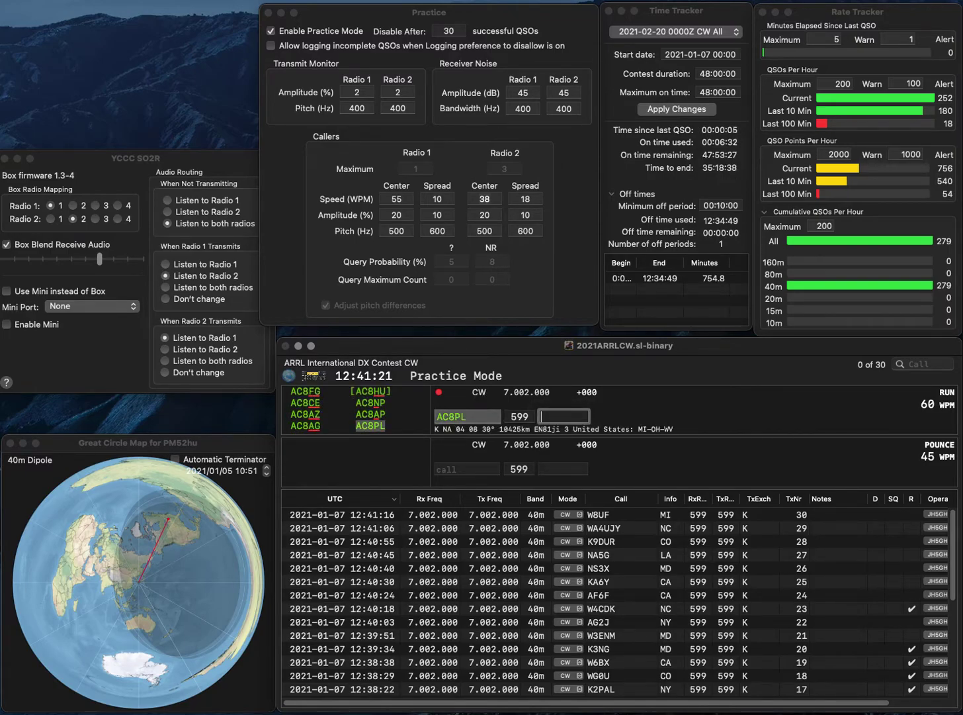
text(MI)
key(Return)
key(super+Tab)
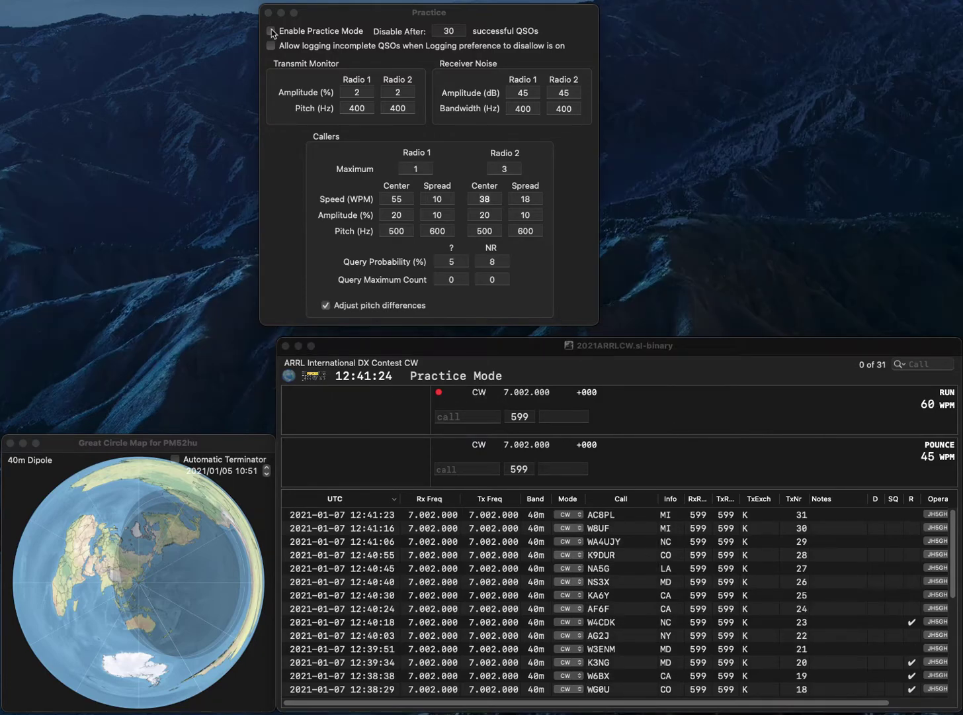